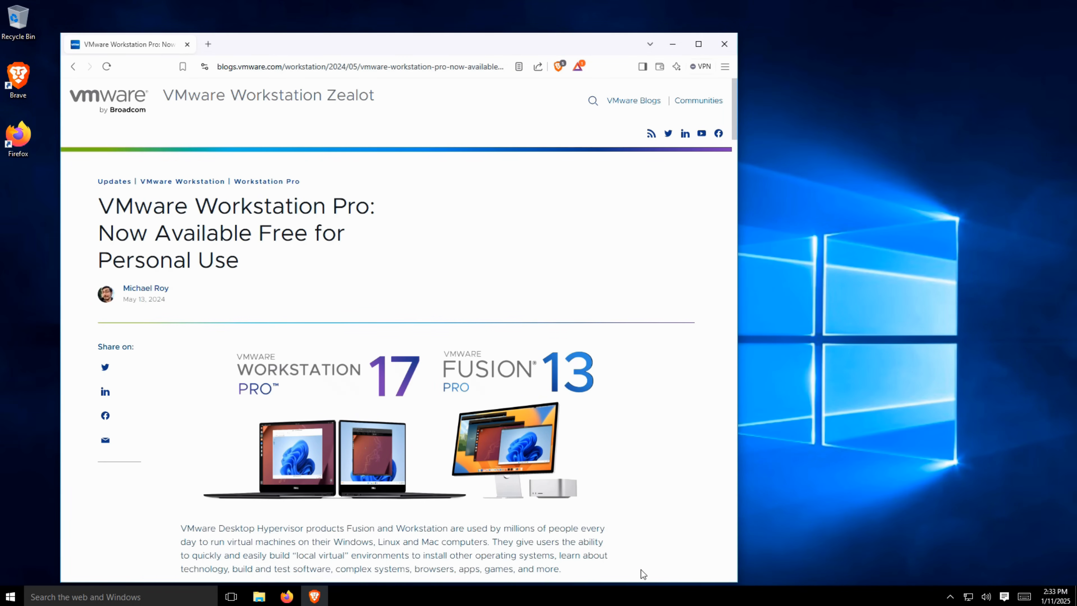
Open the VMware Workstation Pro download link from the blog post about free personal use.
scroll(656, 467, down, 15)
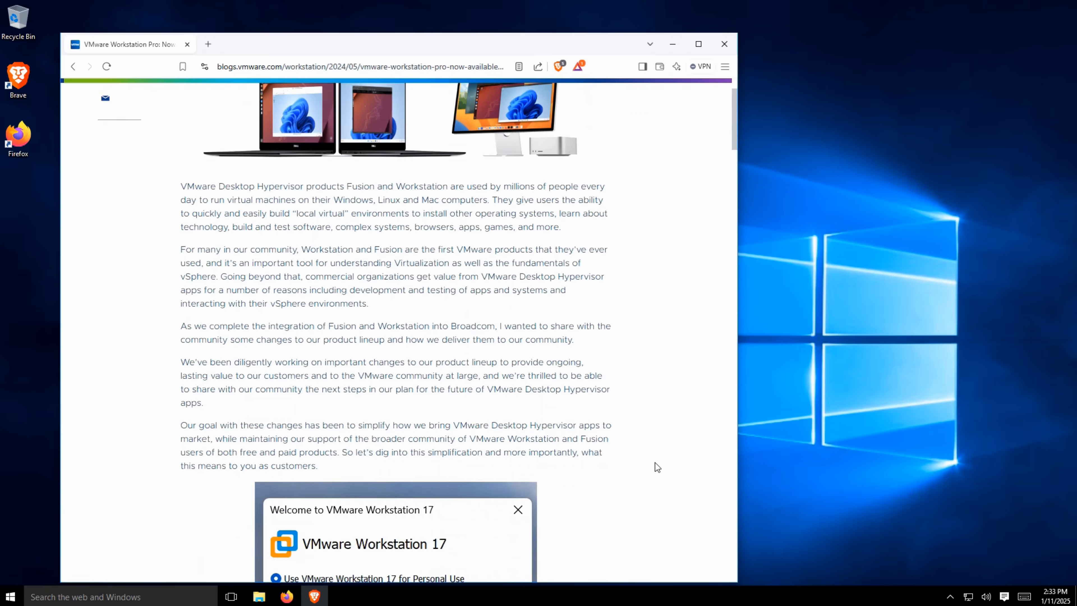
scroll(655, 462, down, 4)
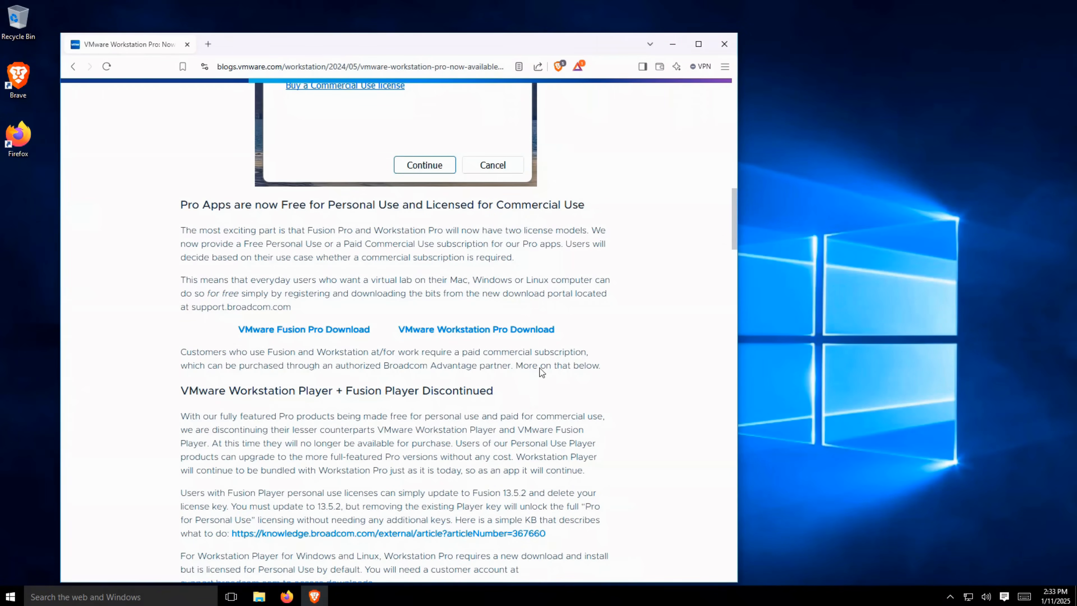
click(524, 336)
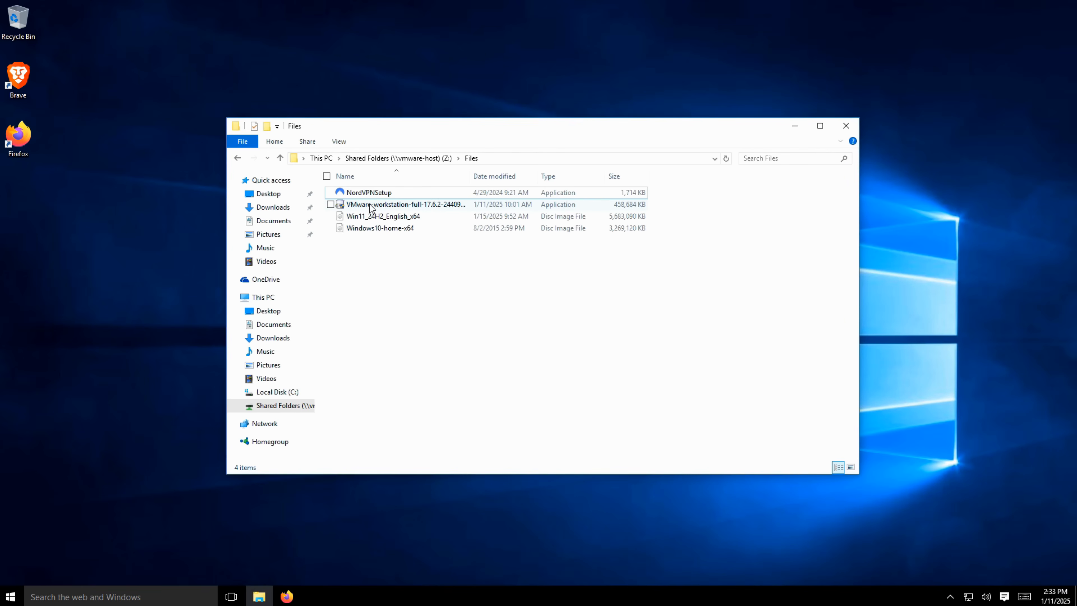
Install VMware Workstation Pro with the VMware-workstation-full-17.6.2 installer from the shared Files folder, allowing it to make changes to the PC.
right_click(371, 206)
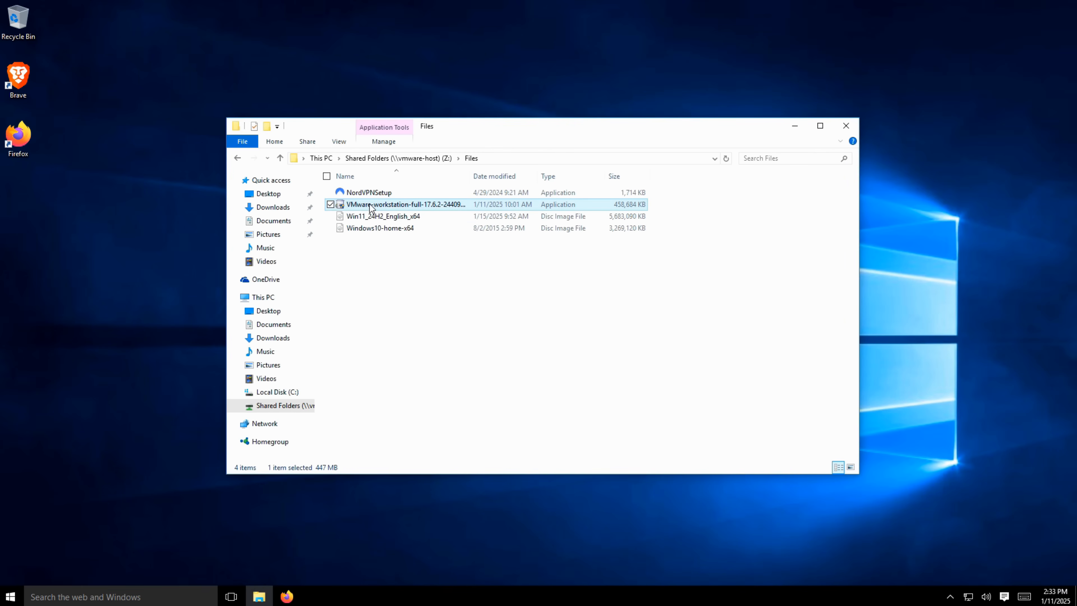
click(318, 225)
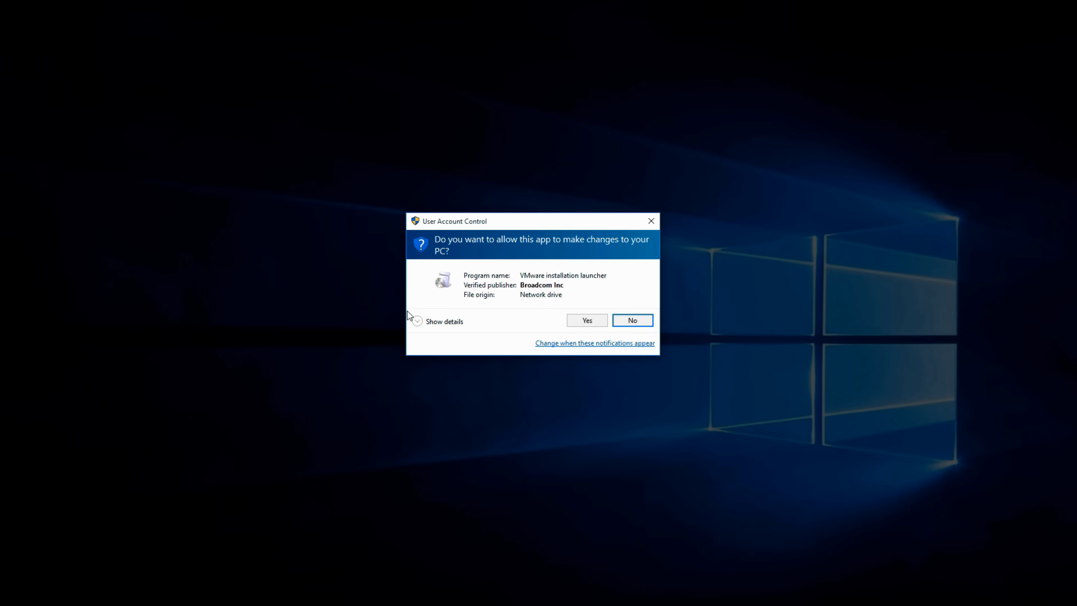
click(573, 323)
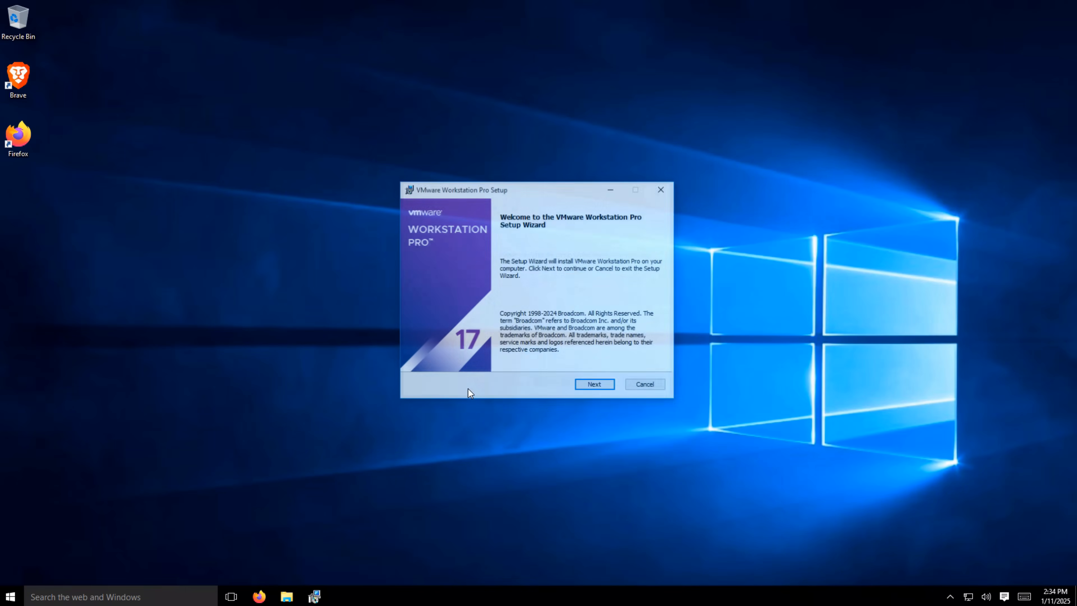
click(600, 385)
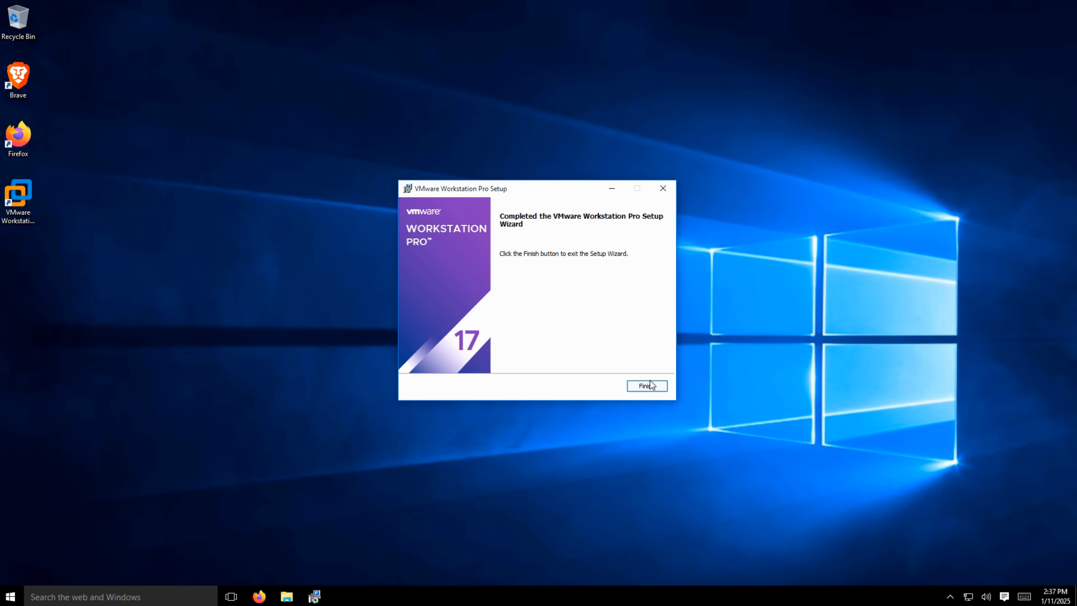
click(650, 384)
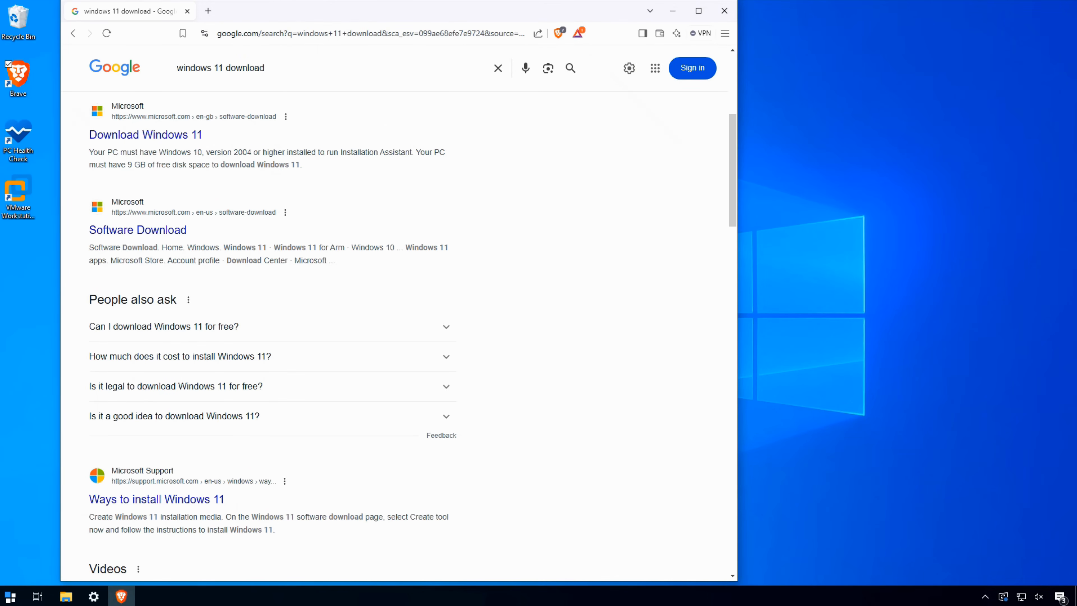
Go to Microsoft's Windows 11 download page and select the multi-edition ISO for x64 devices.
click(151, 233)
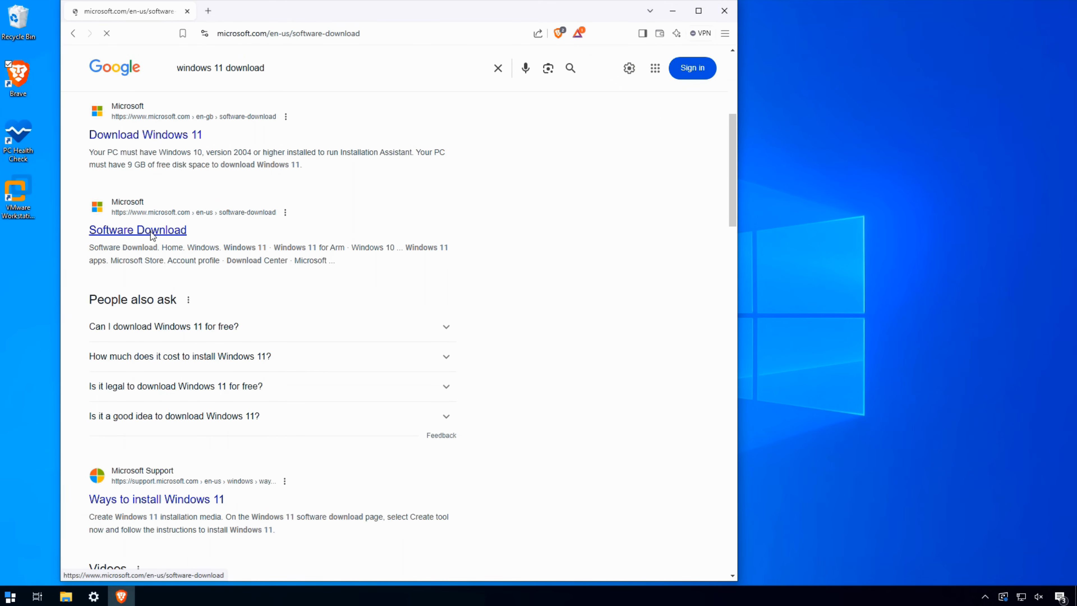
click(151, 236)
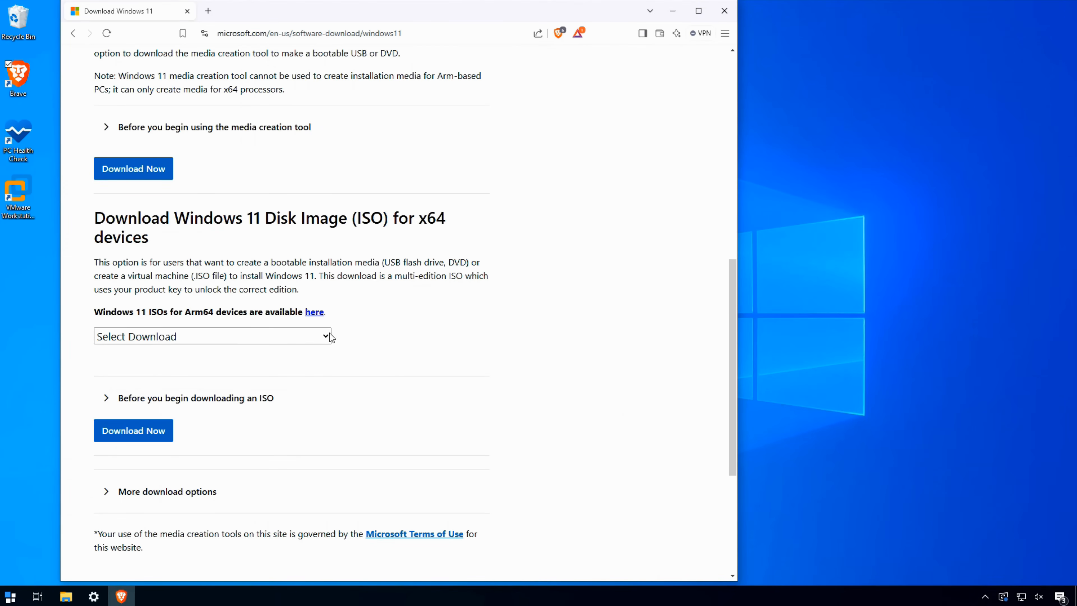
click(327, 334)
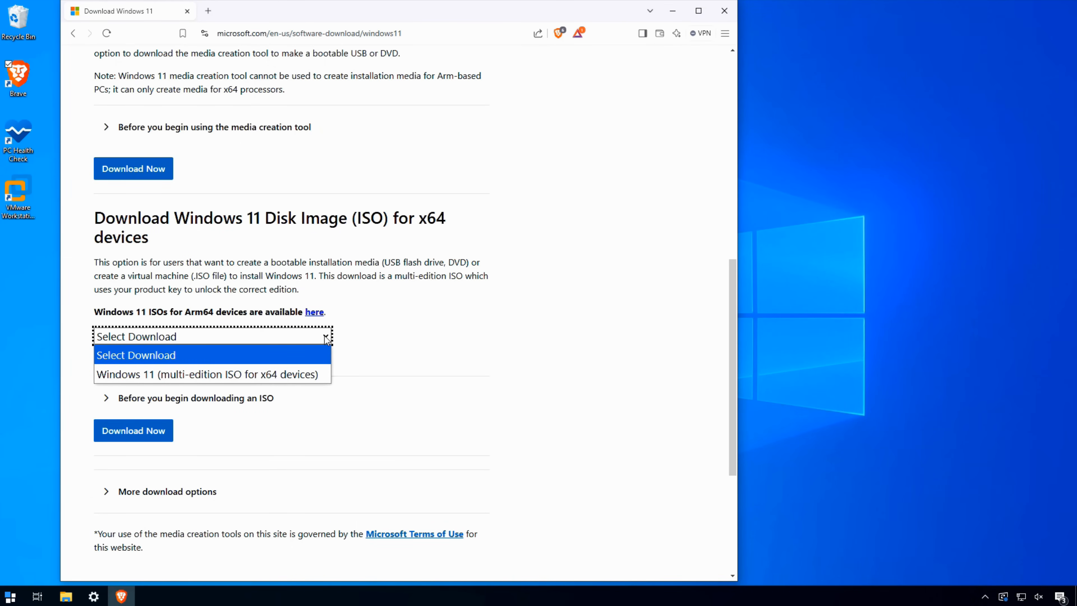
click(301, 375)
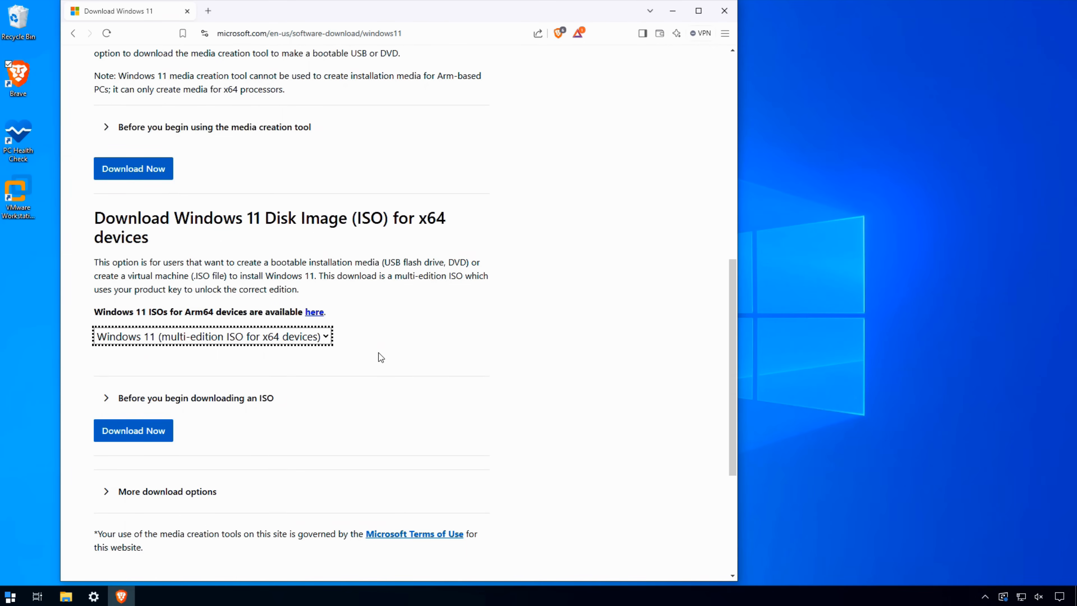
Choose English (United States) as the product language and save Win11_24H2_English_x64.iso to the Downloads folder.
click(170, 311)
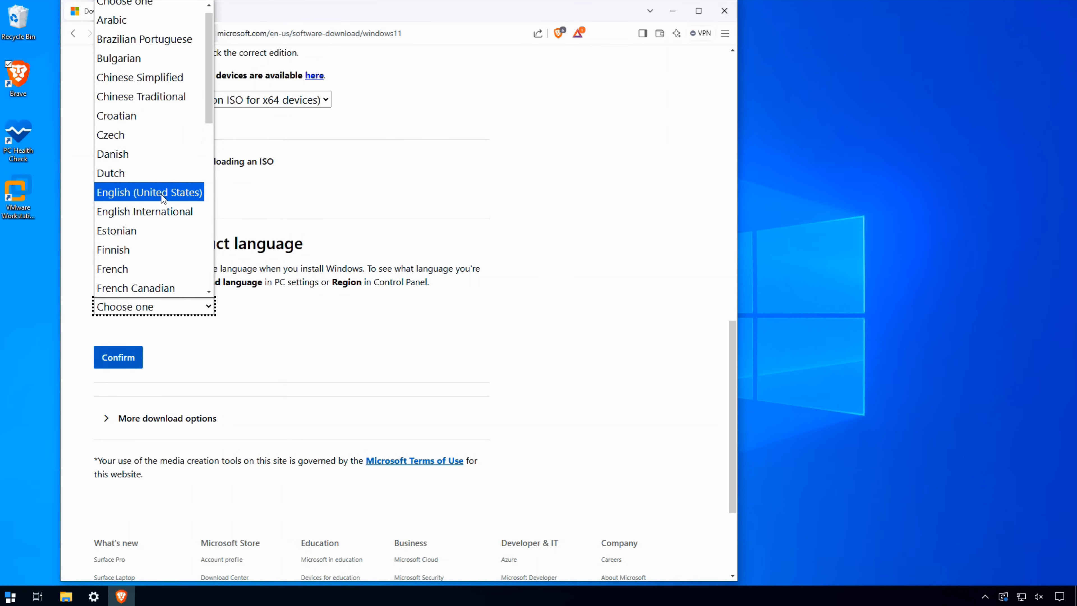
click(160, 193)
click(142, 280)
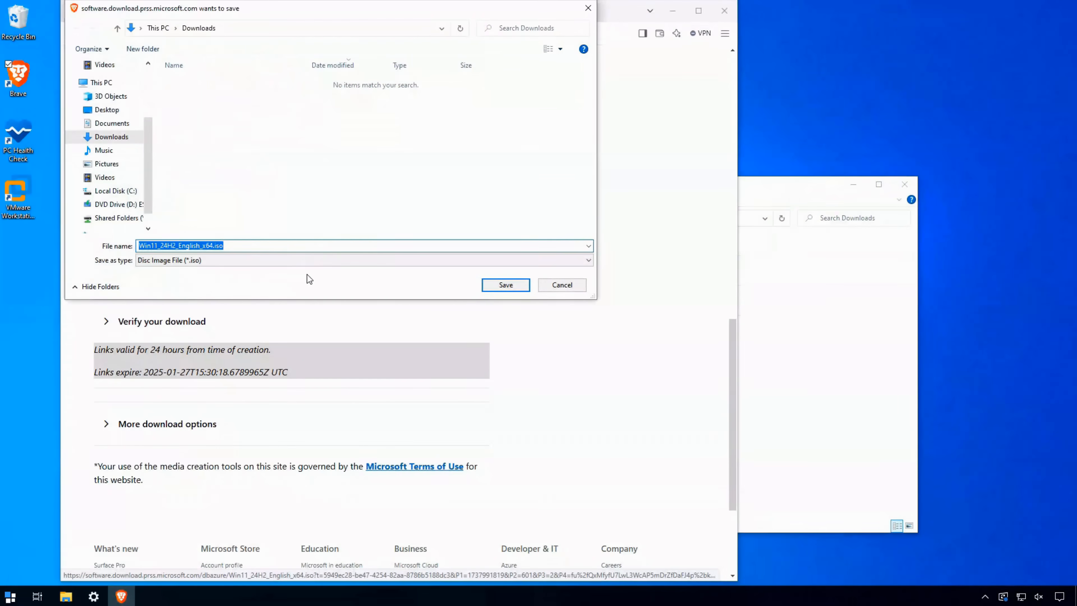
click(505, 286)
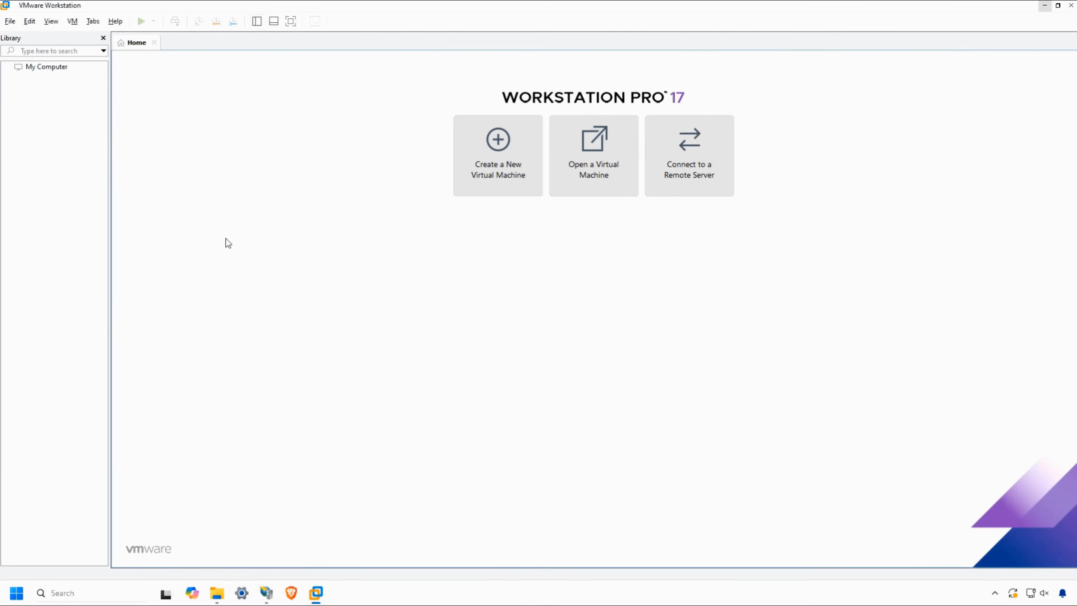
Start a new Typical virtual machine in VMware Workstation using the Win11_24H2_English_x64 image, keeping the name Windows 11 x64.
click(503, 144)
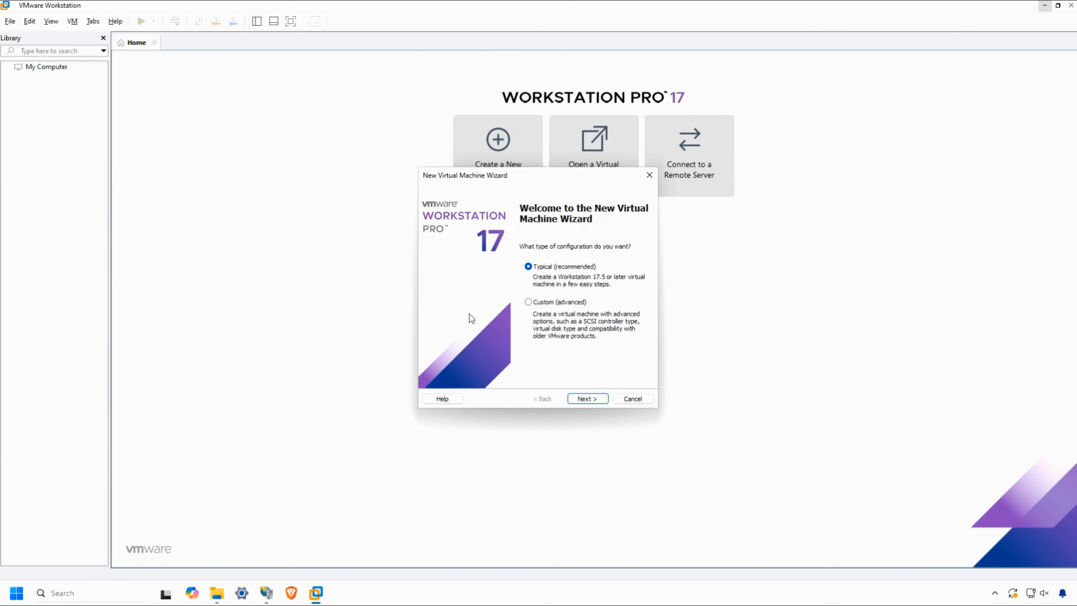
click(592, 397)
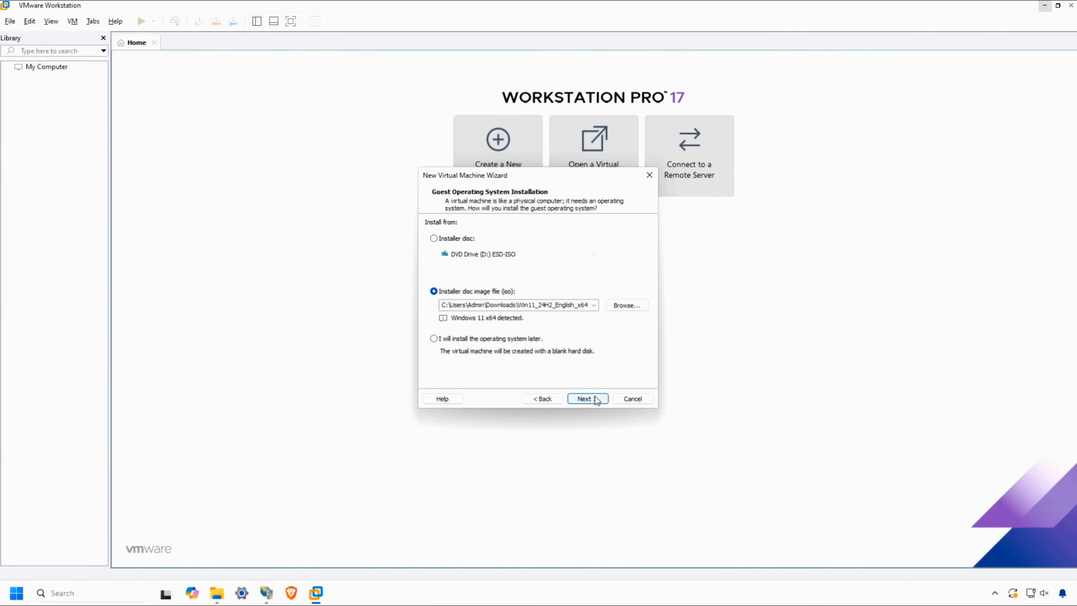
click(595, 397)
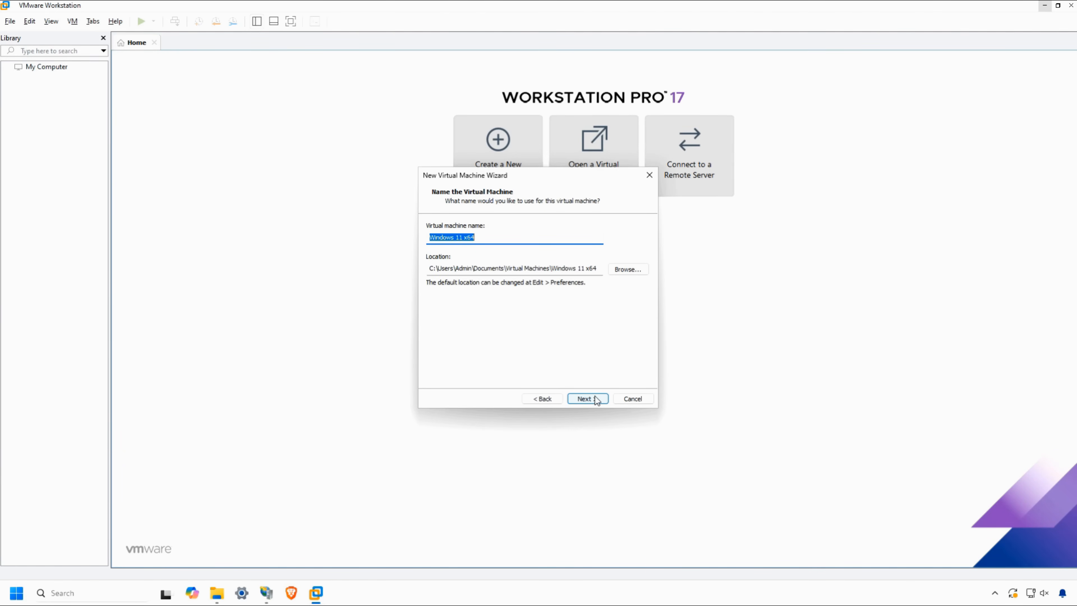
click(595, 396)
click(588, 399)
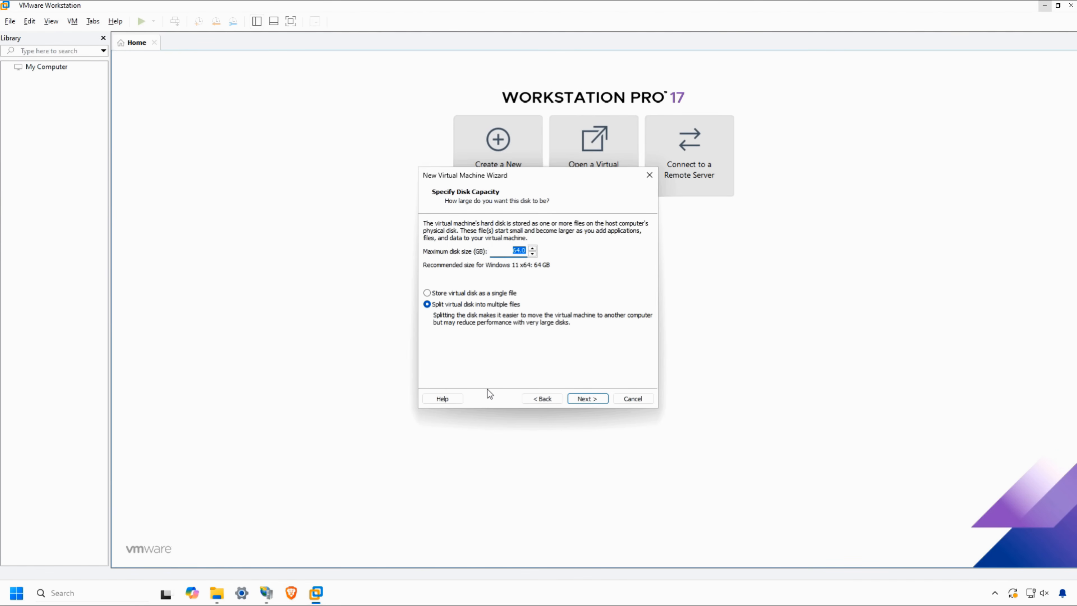
Set the maximum disk size to 20 GB stored as a single file, and open the hardware customization.
text(20)
click(427, 293)
click(587, 398)
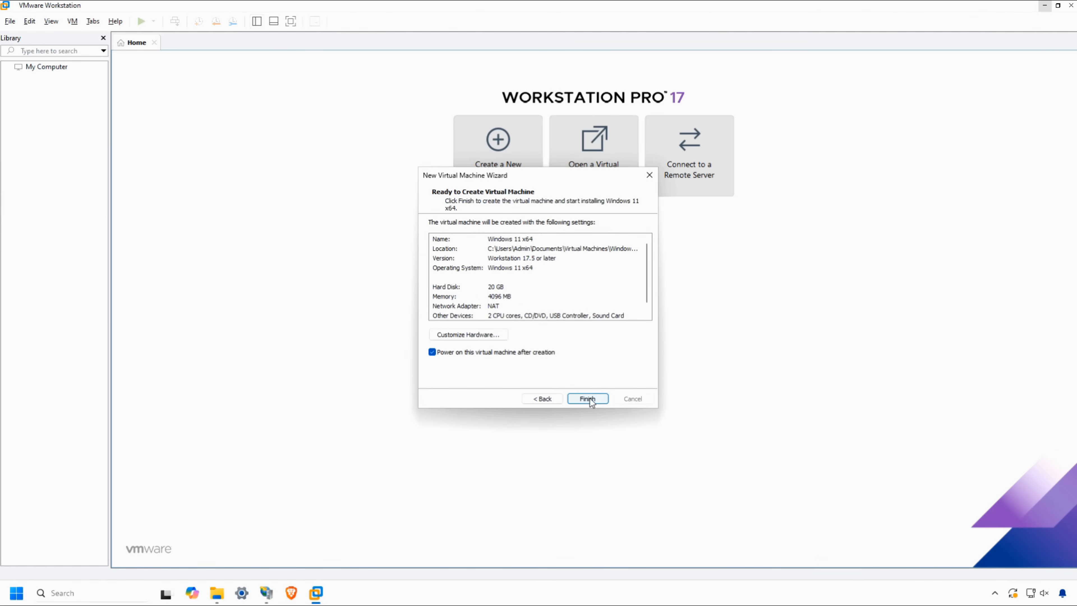
click(478, 333)
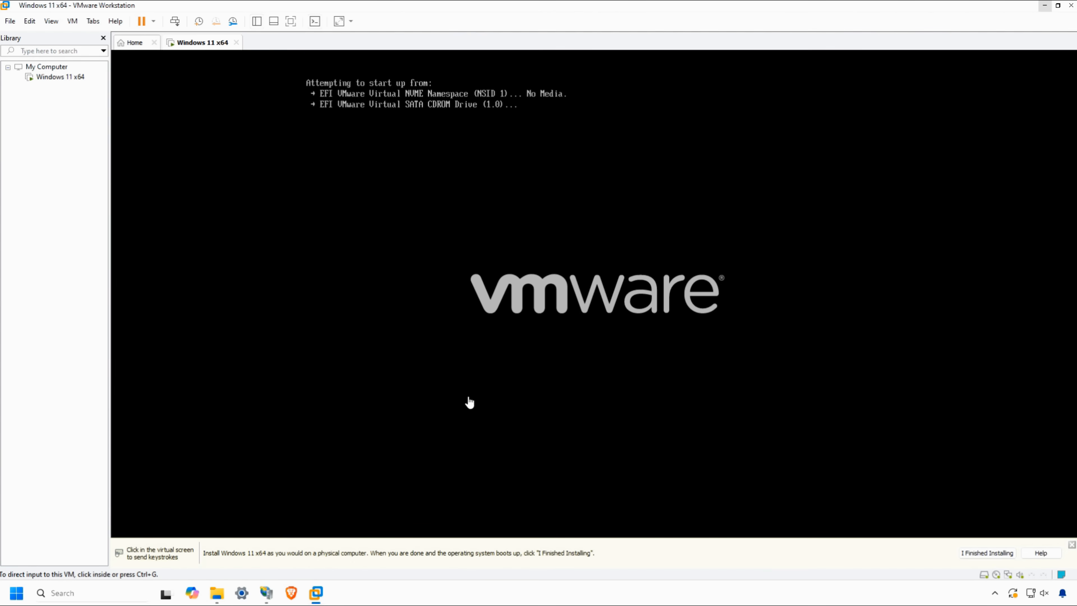
Boot the virtual machine from the Windows 11 disc and accept the default language and keyboard settings in Setup.
click(470, 402)
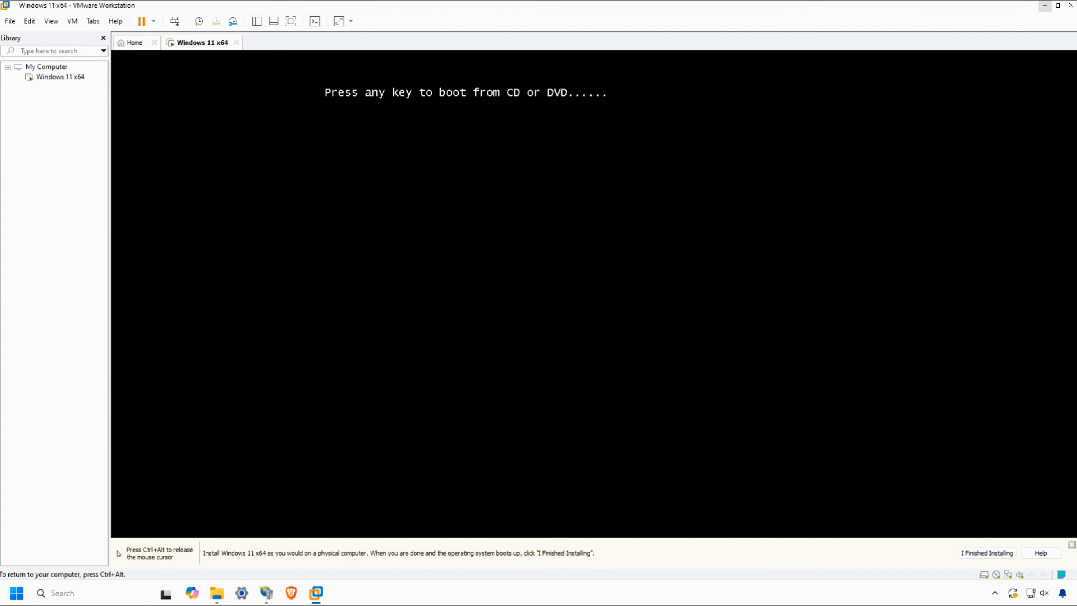
key(Return)
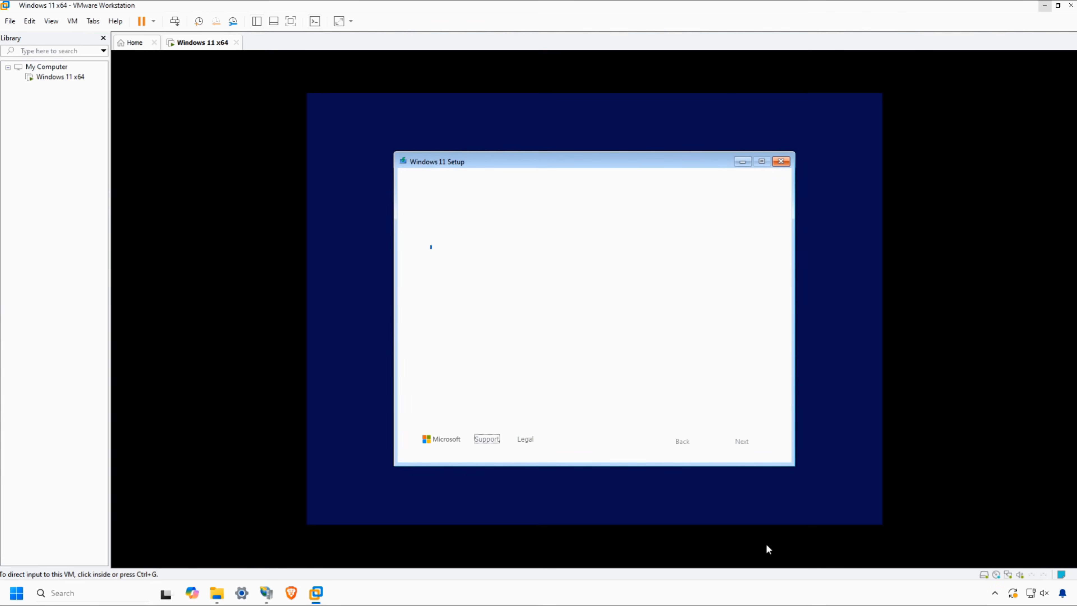
click(758, 446)
click(758, 446)
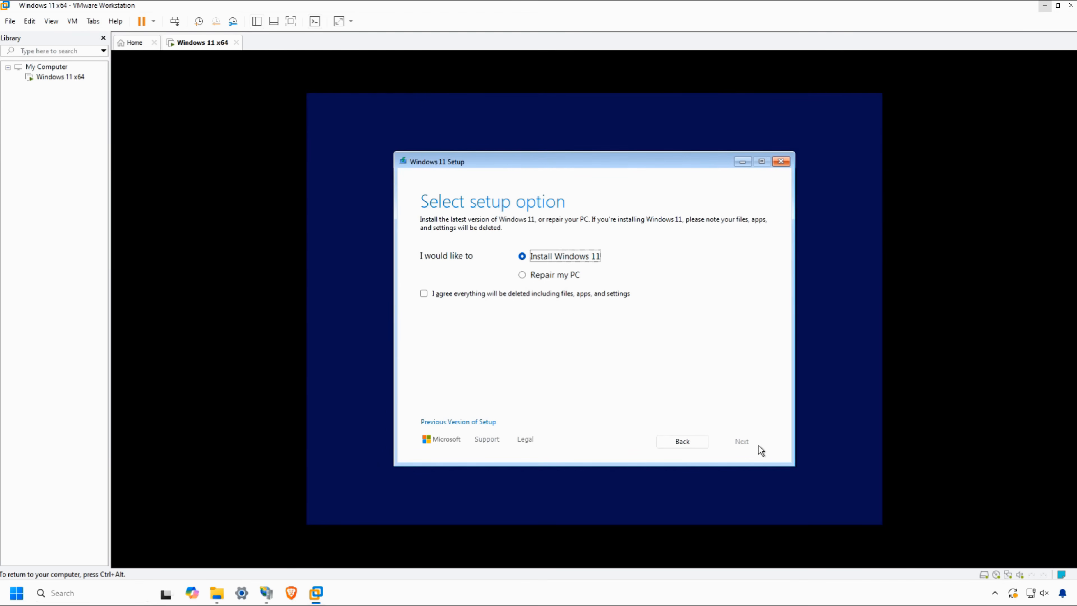
Install Windows 11 Home without a product key, agreeing that all files, apps and settings are deleted.
click(424, 293)
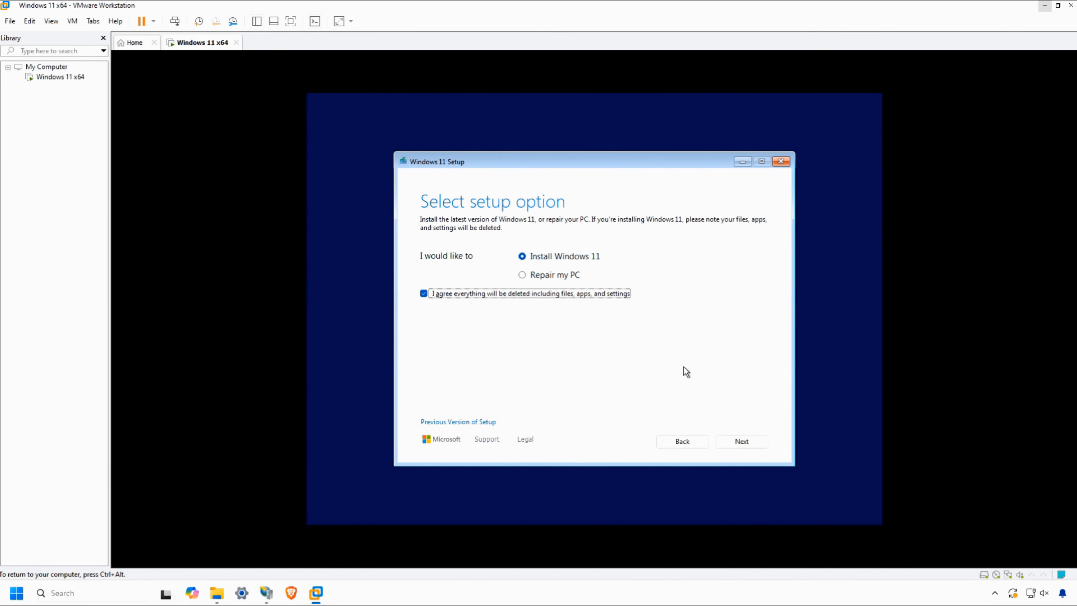
click(733, 443)
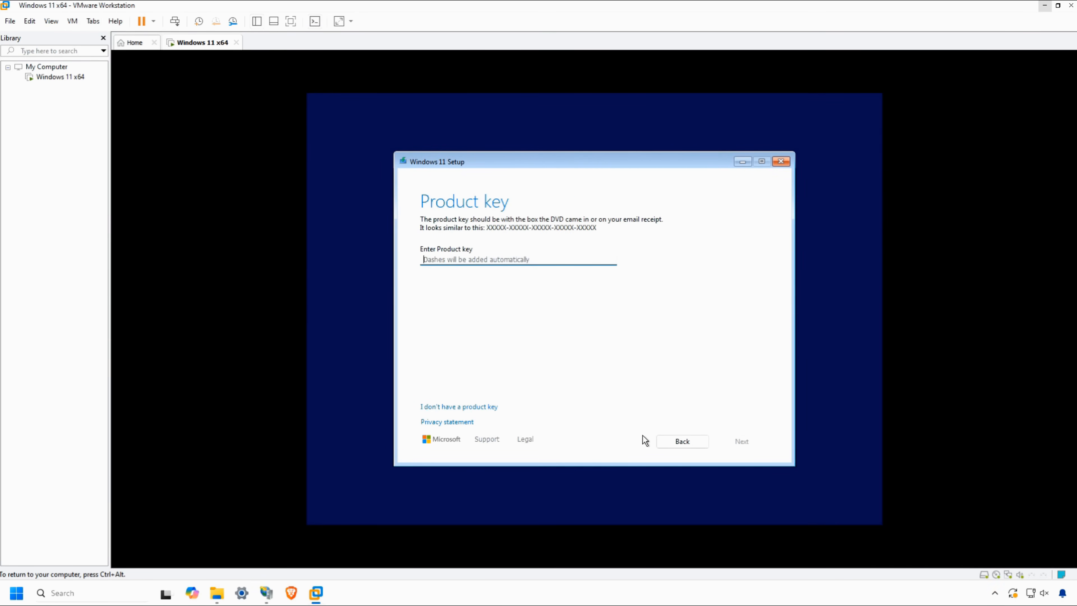
click(462, 408)
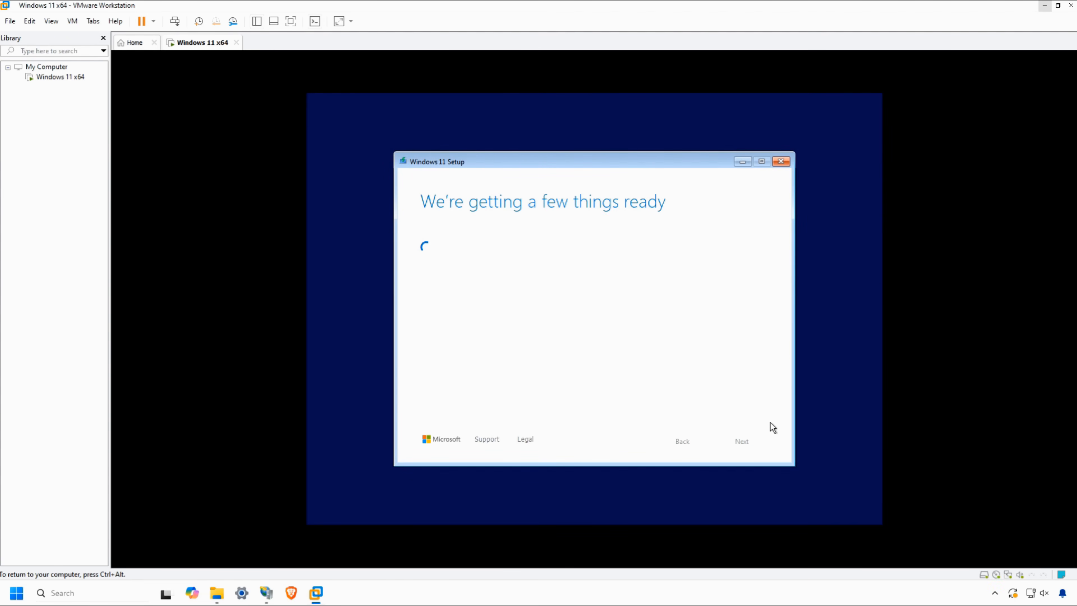
click(750, 441)
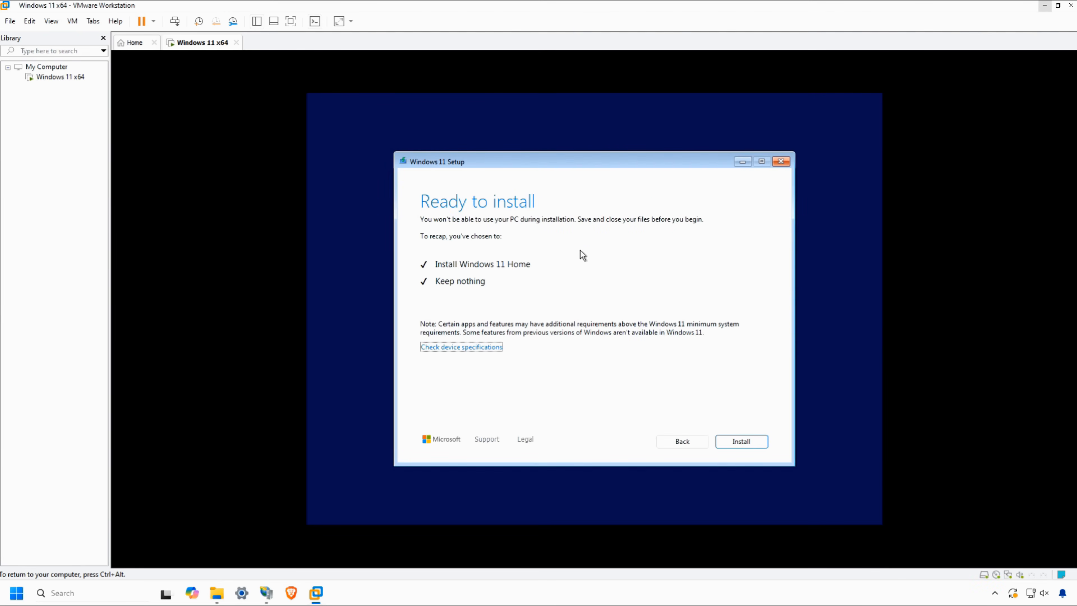
click(749, 444)
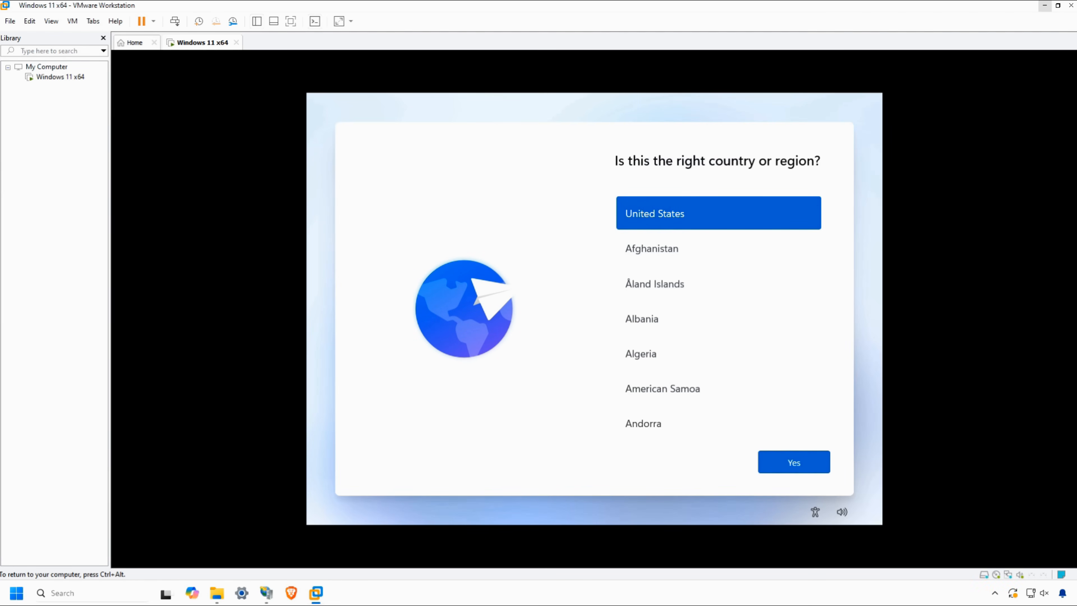
Accept United States as the region with the default keyboard layout, and name the device Home.
click(769, 462)
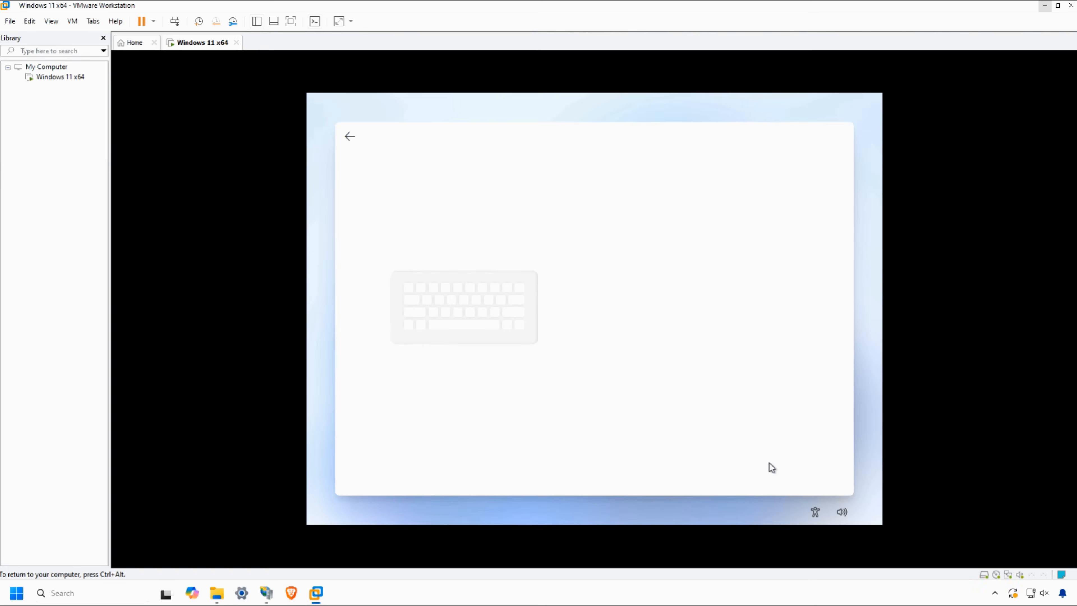
click(769, 463)
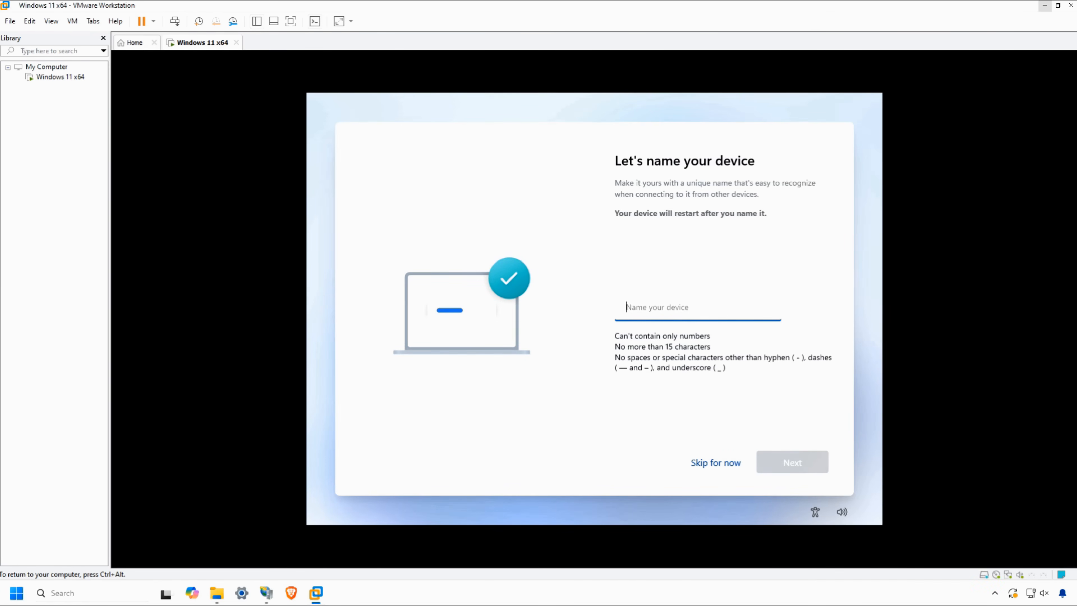
text(Home)
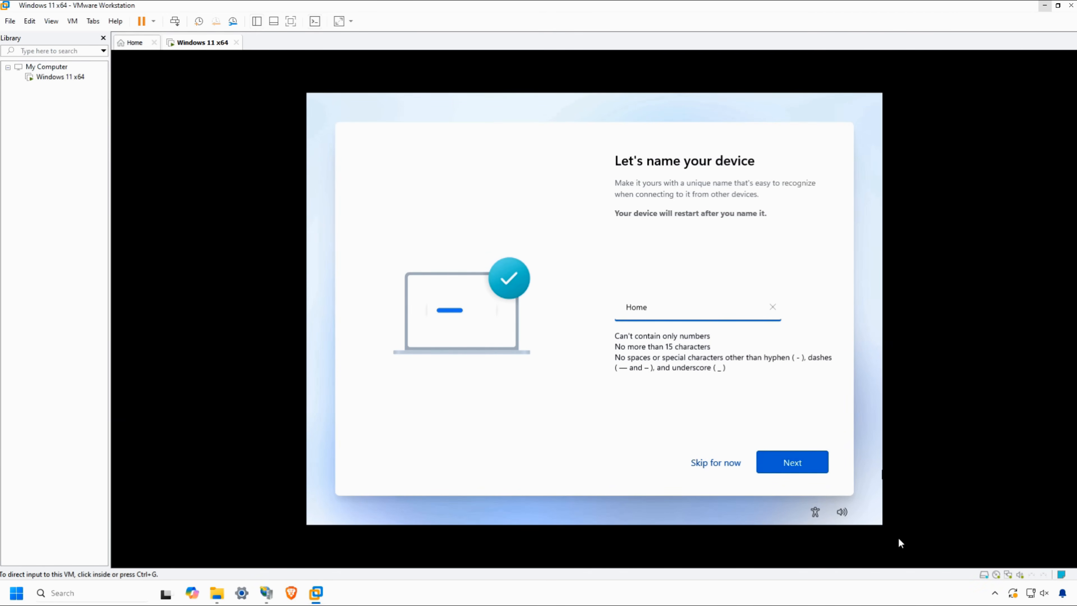
click(817, 470)
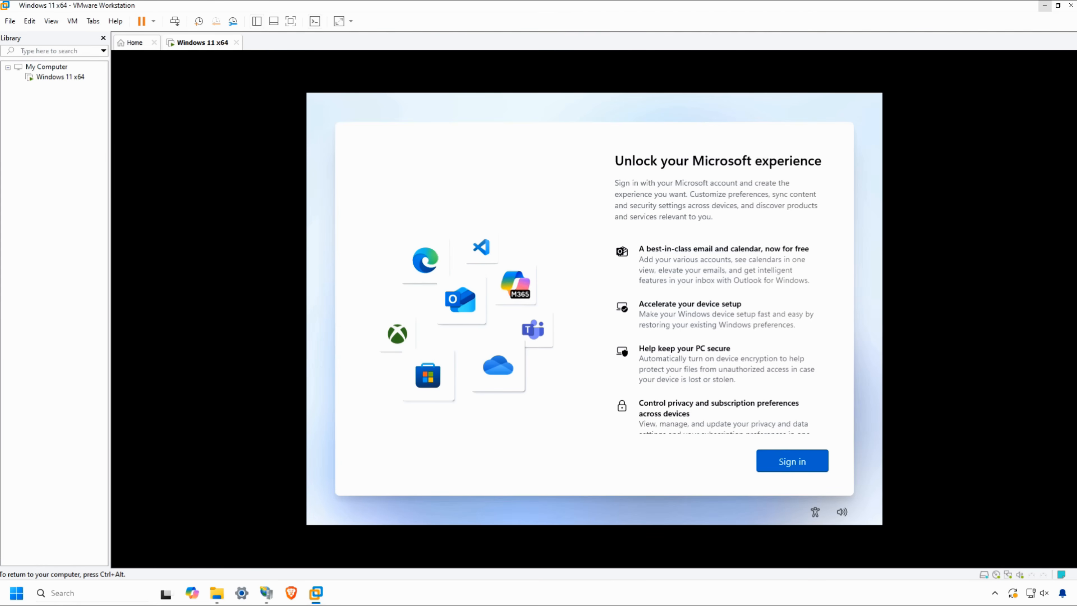
Sign in to the Microsoft account with its e-mail address and account password.
click(803, 466)
click(802, 464)
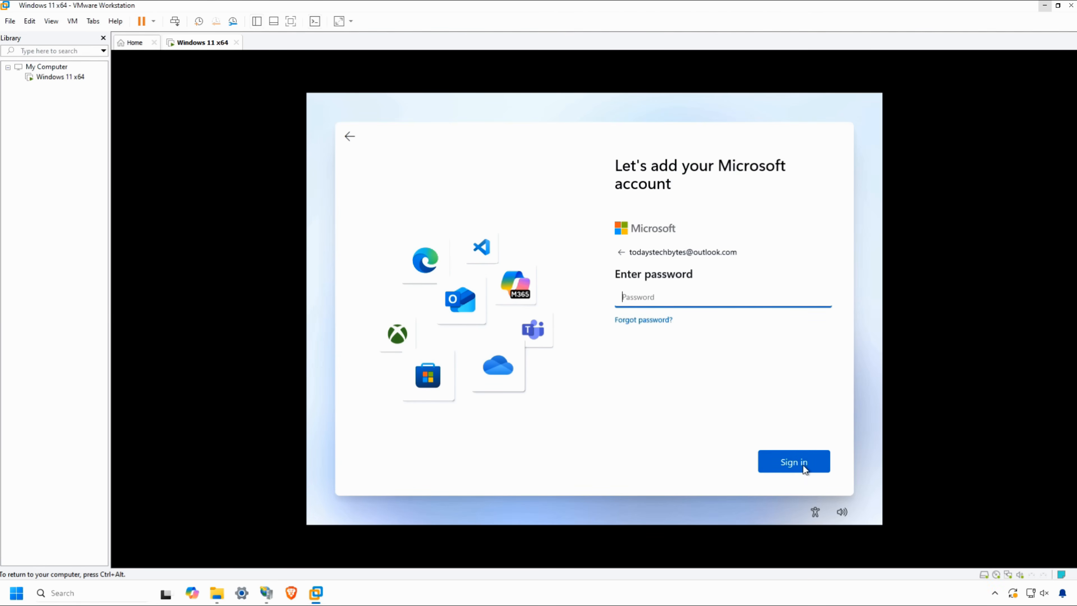
text(•••••••••••••)
click(803, 465)
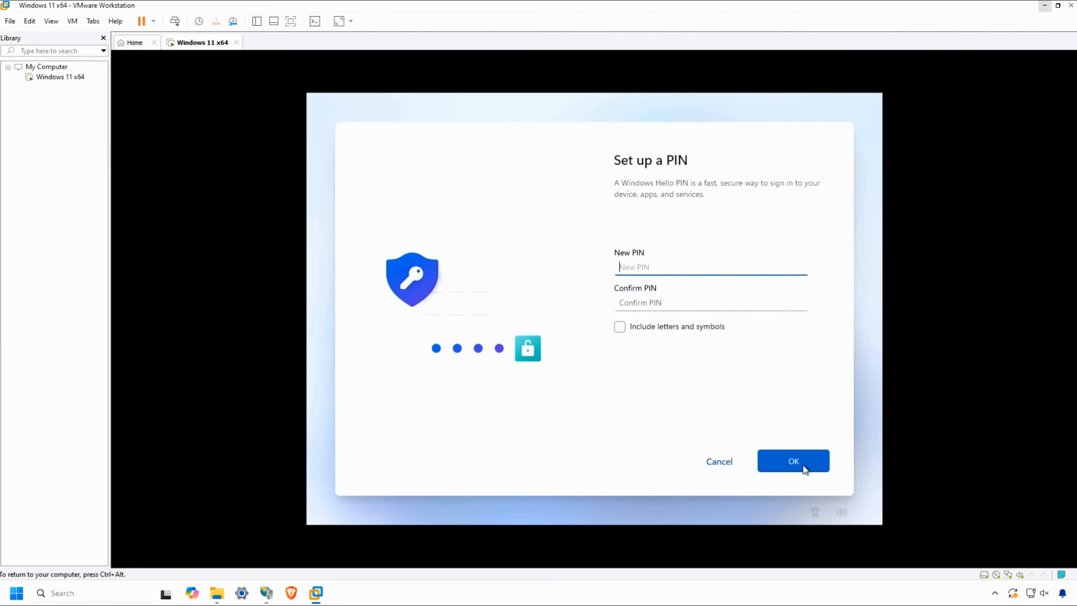
Set up a Windows Hello PIN for the account, entering and confirming the new PIN.
text(•••)
key(Tab)
text(1234)
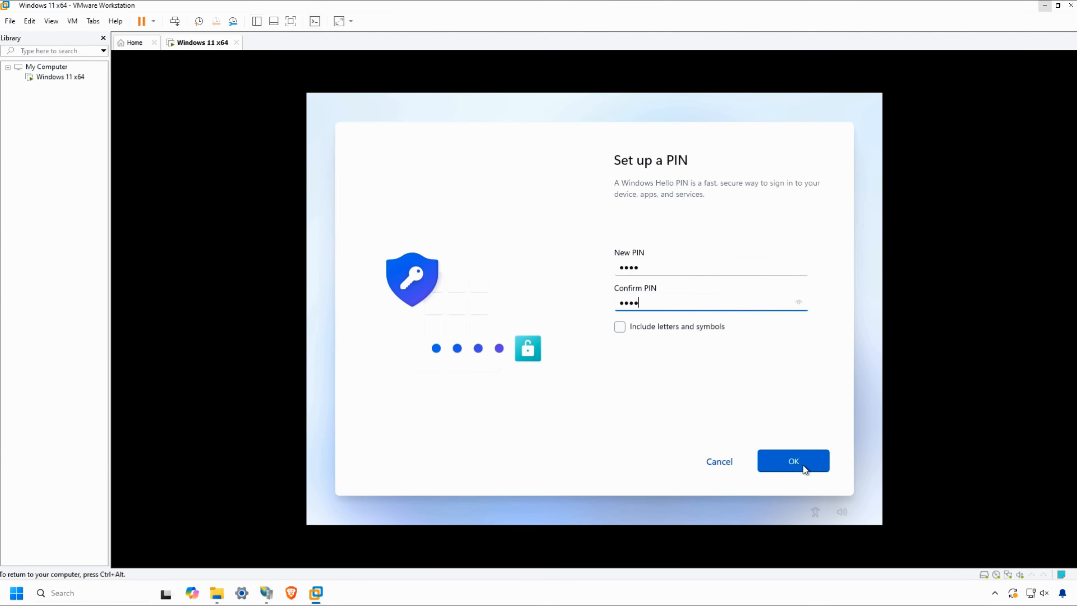
click(803, 464)
Turn off inking and typing diagnostics and tailored experiences, and accept the device's privacy settings.
click(632, 332)
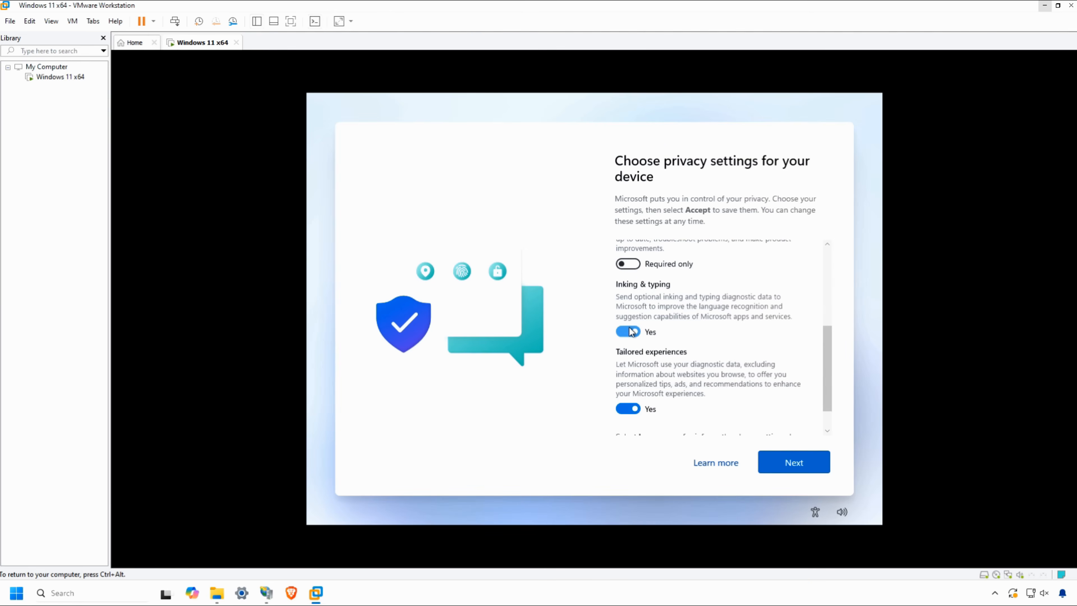
click(633, 410)
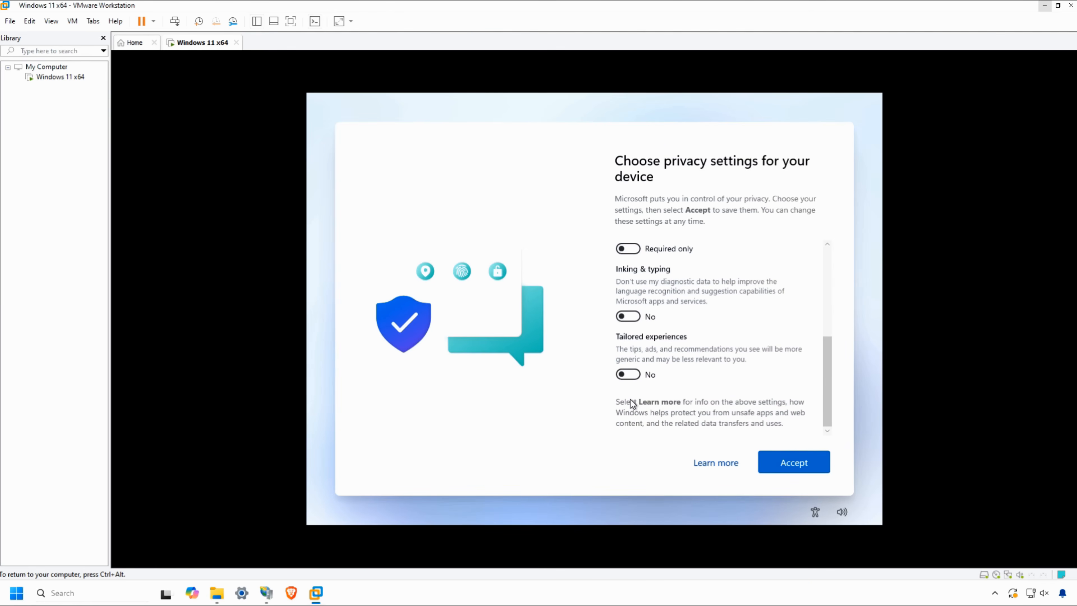
click(791, 463)
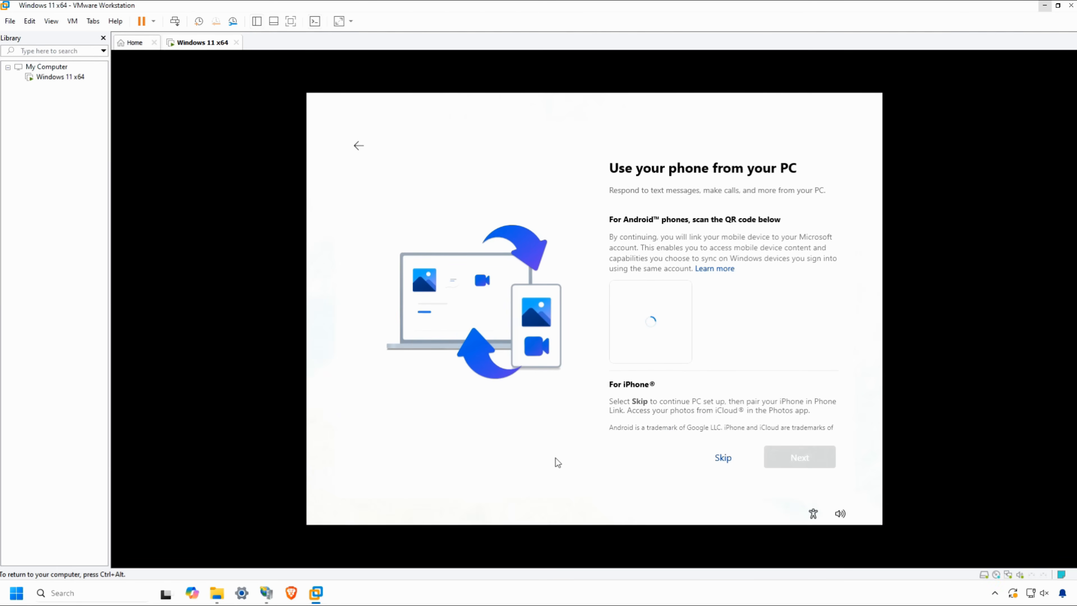
Skip phone linking and phone photo backup, decline Microsoft 365 Basic, and continue past the free Microsoft 365 offer.
click(723, 457)
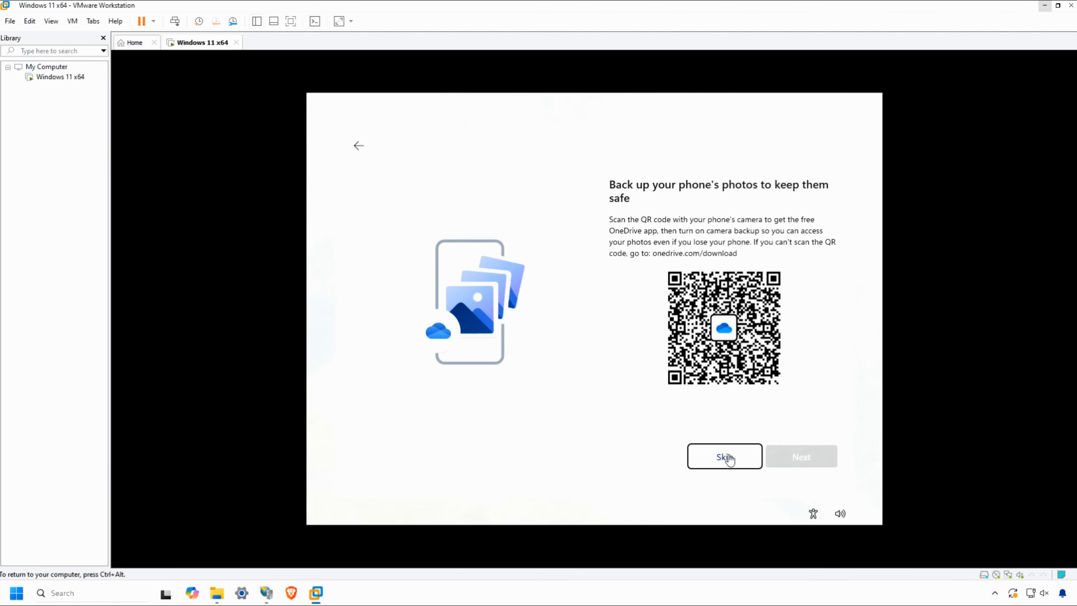
click(728, 458)
click(714, 460)
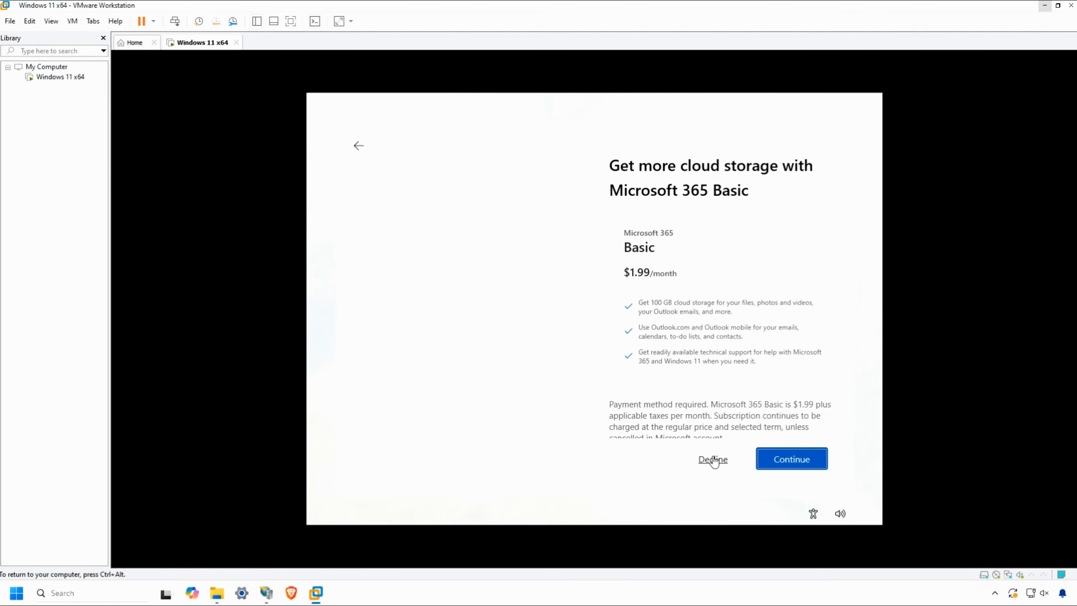
click(714, 460)
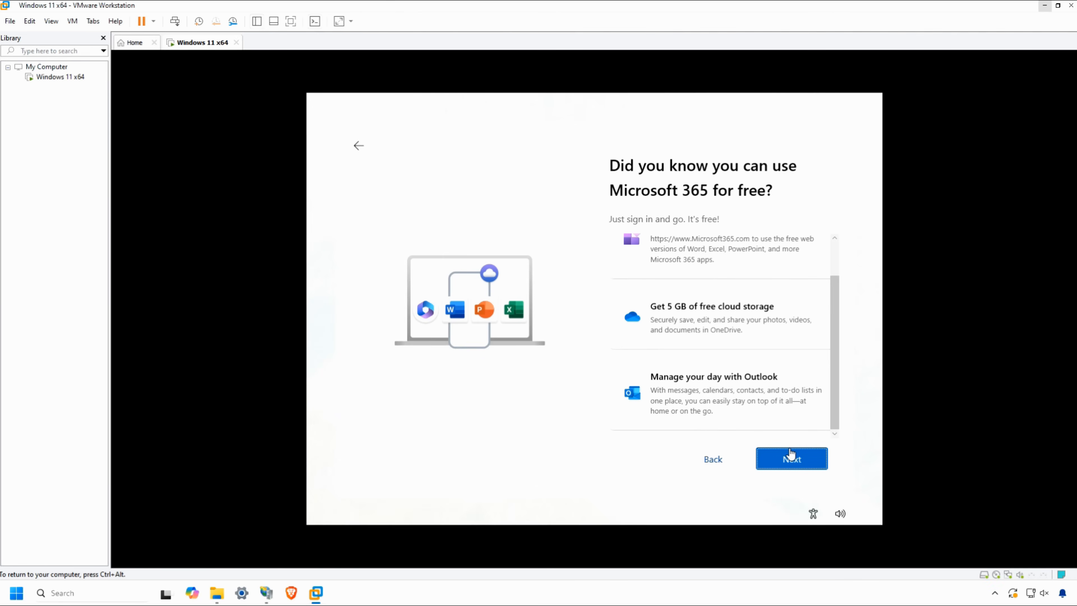
click(792, 457)
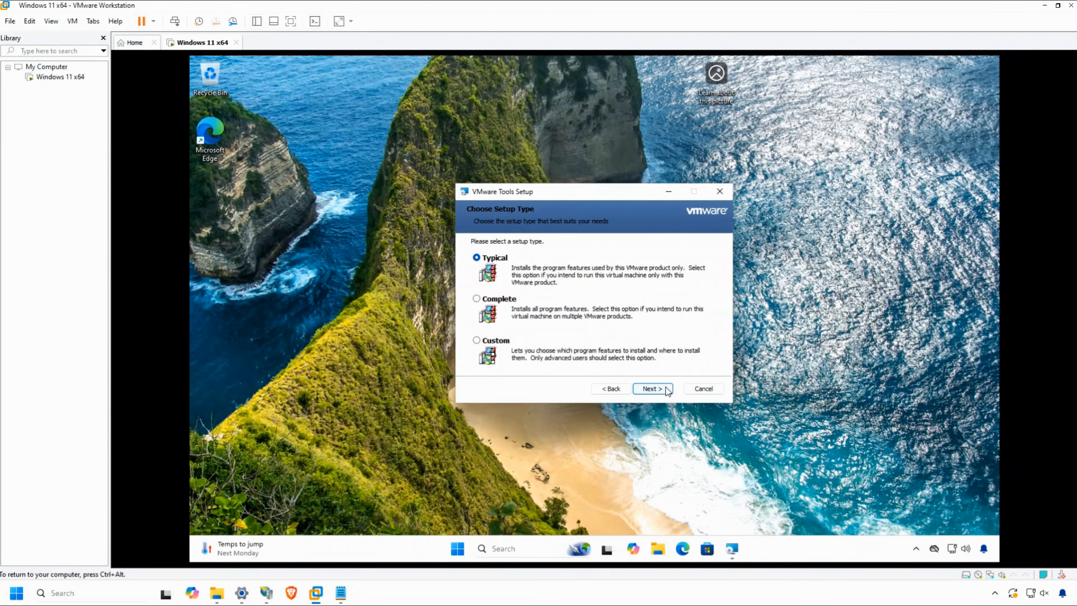
Install VMware Tools with the Typical setup type and restart the virtual machine.
click(652, 389)
click(667, 389)
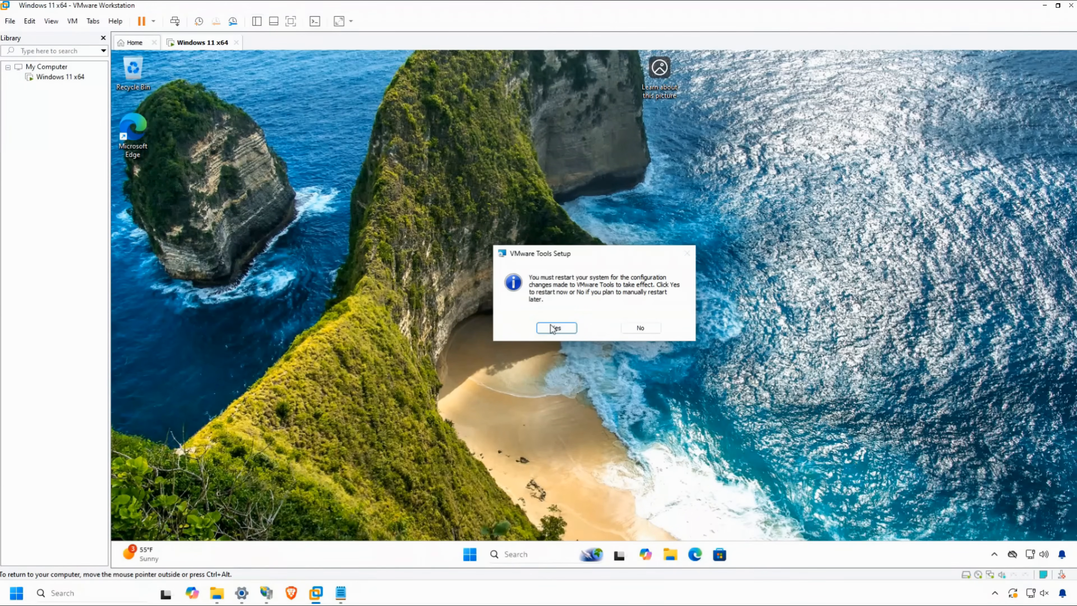
click(555, 328)
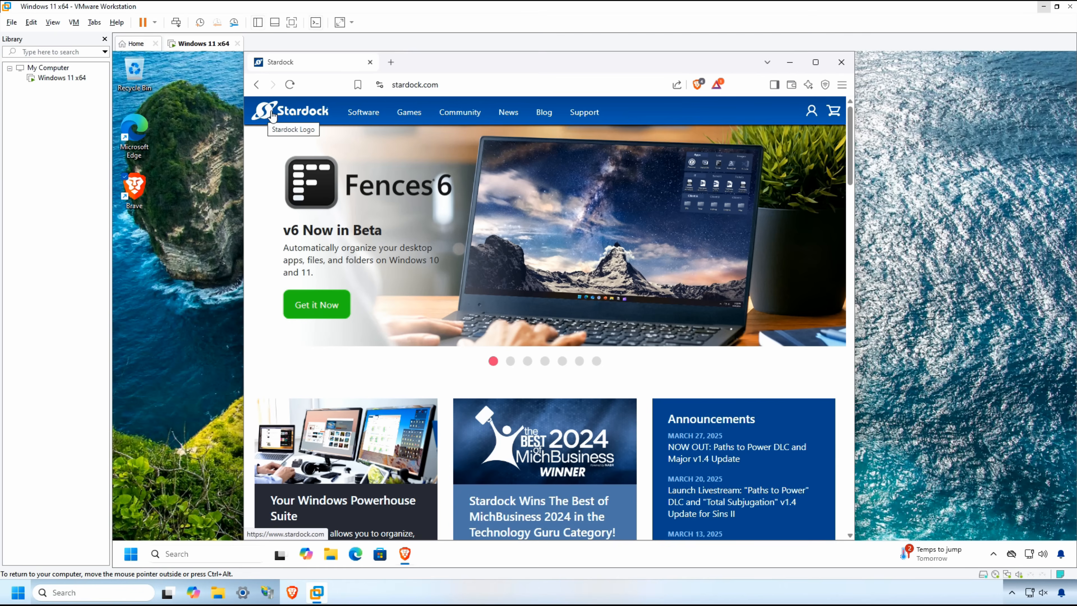
Examine the home version of Start11 on the Stardock website, reading through its Start menu and taskbar features.
mouse_move(372, 113)
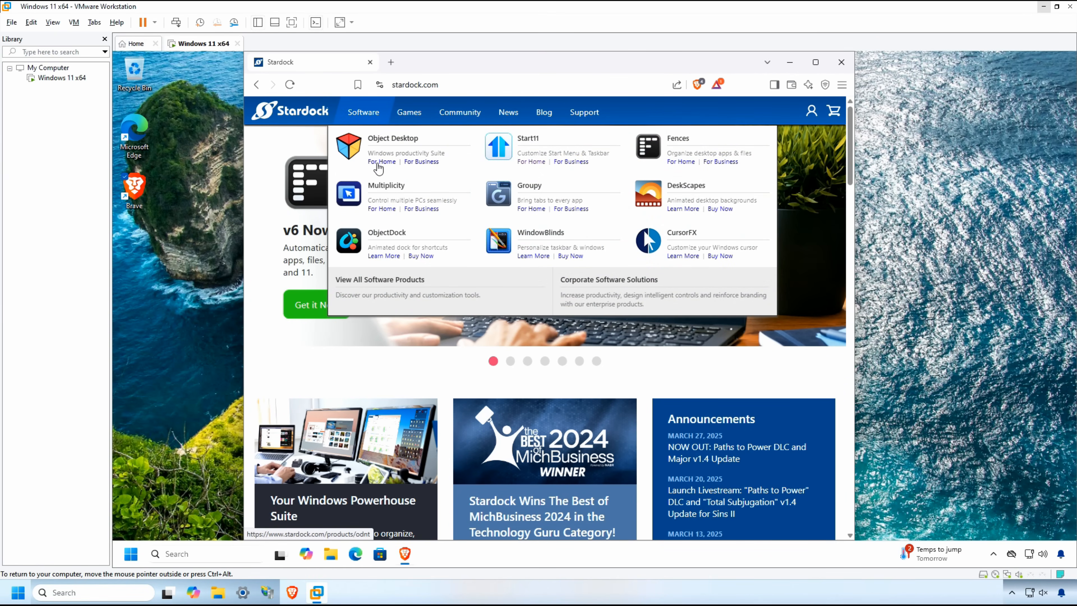
click(532, 162)
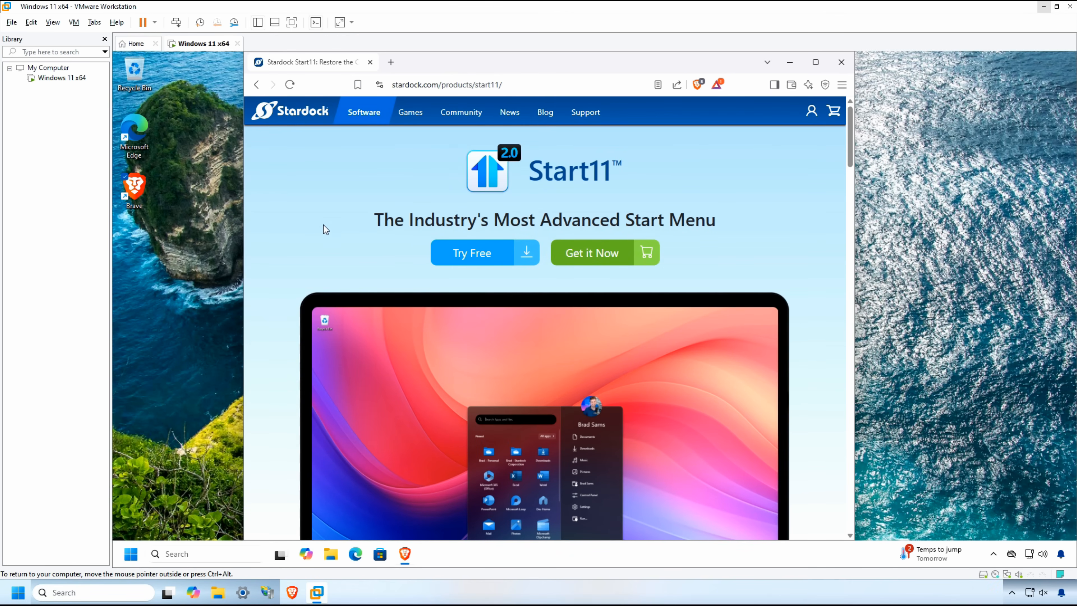
scroll(271, 269, down, 3)
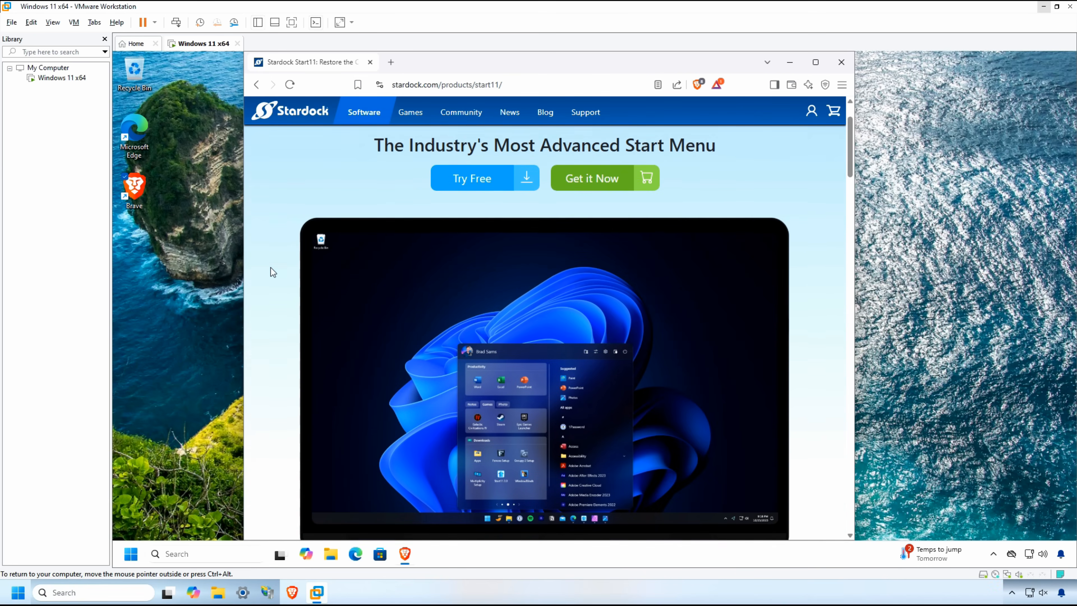
scroll(271, 268, down, 3)
scroll(271, 269, down, 6)
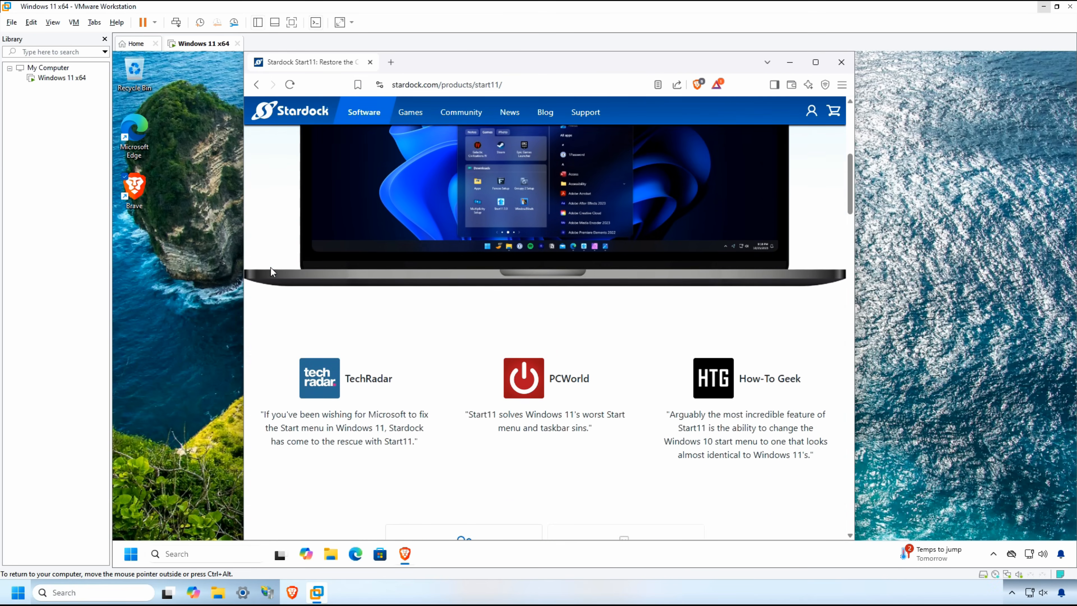
scroll(271, 270, down, 5)
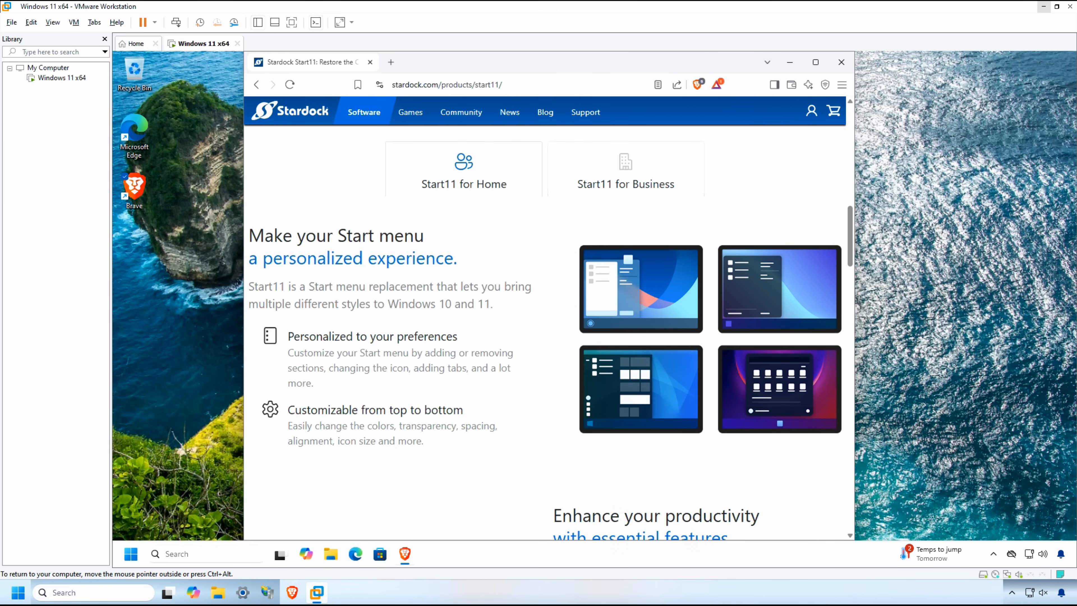
scroll(272, 272, down, 5)
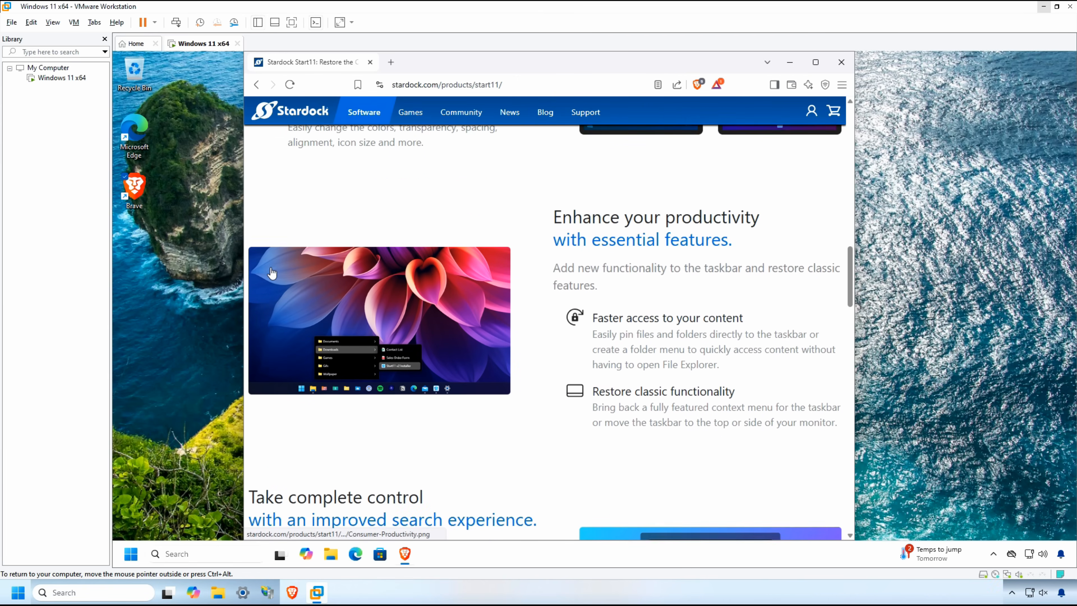
scroll(272, 274, down, 5)
scroll(271, 267, up, 5)
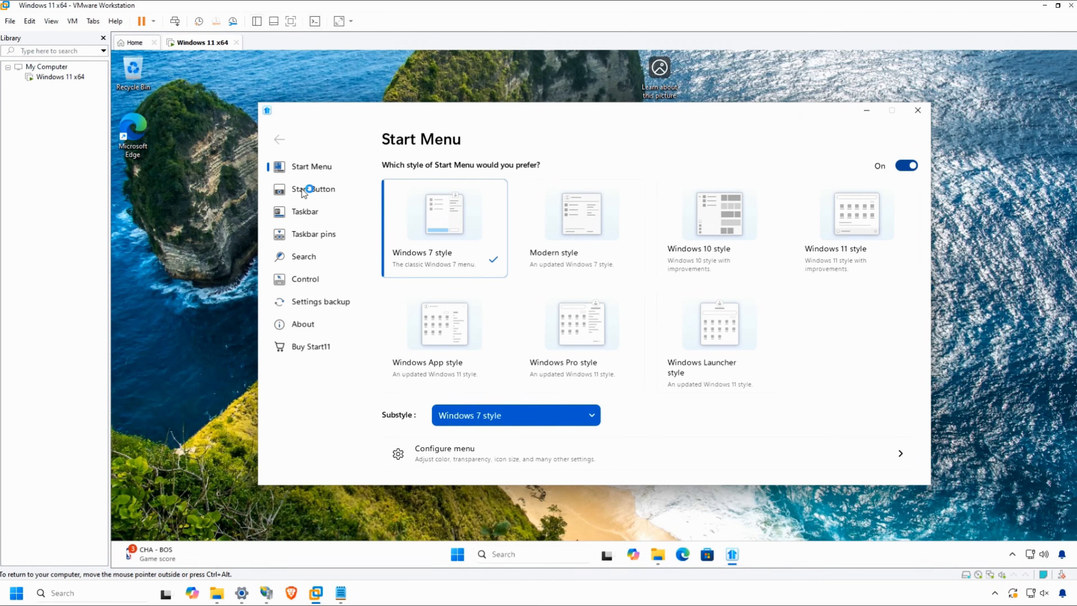
Configure the taskbar as left aligned in Start11.
click(558, 271)
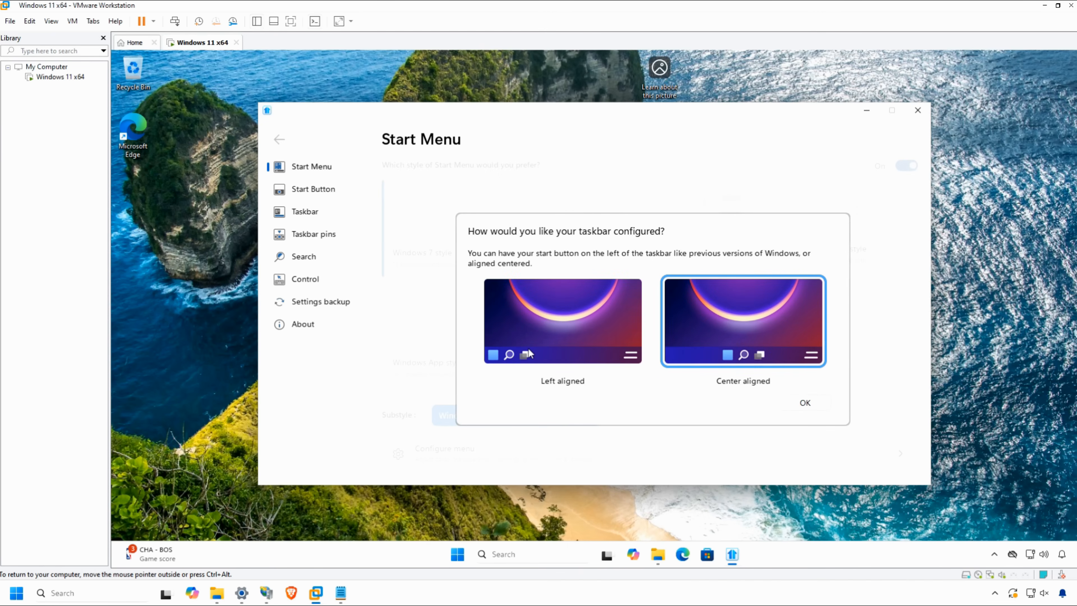
click(529, 353)
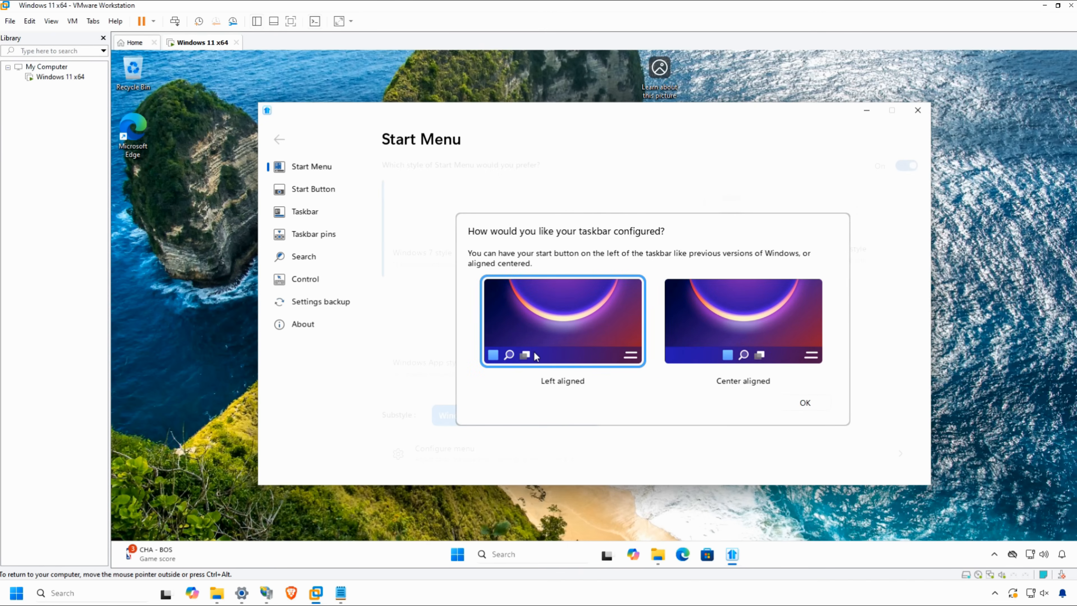
click(801, 407)
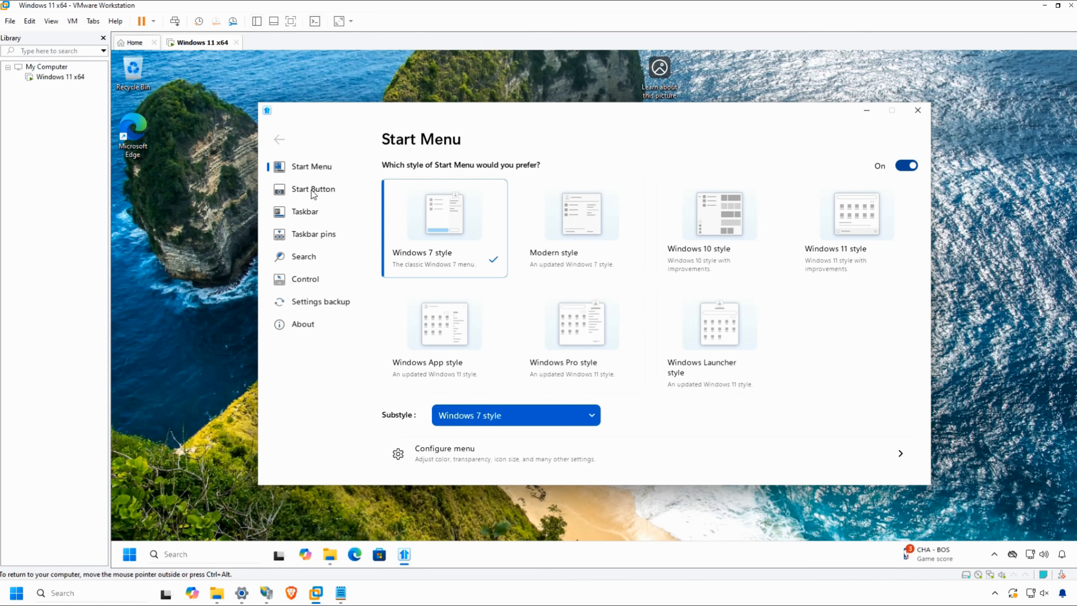
Check the Start11 version and license information, close its settings, and view the Windows 7 style Start menu.
click(303, 324)
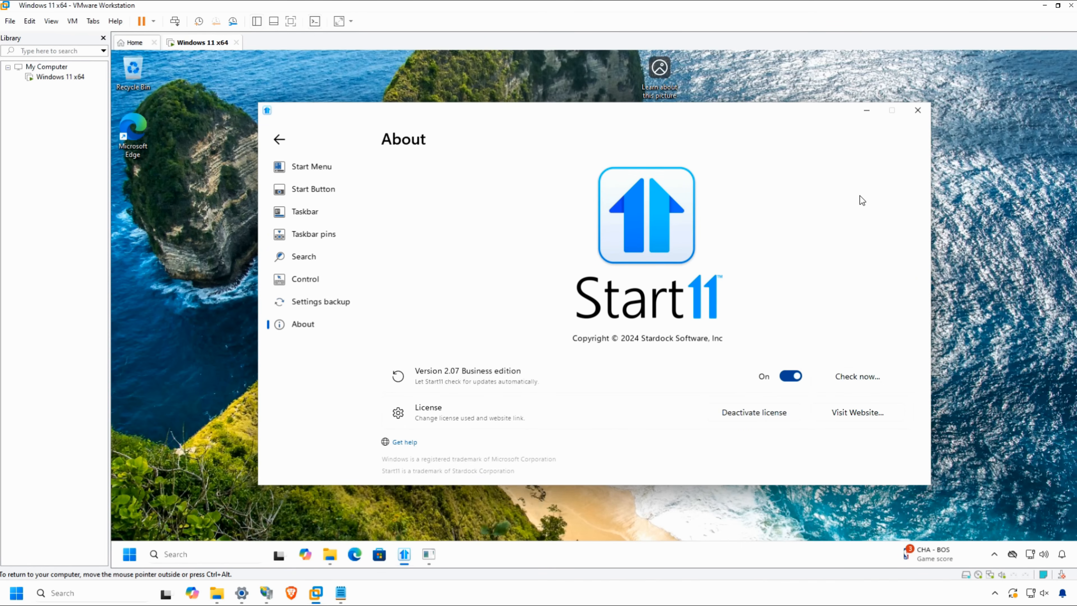
click(919, 110)
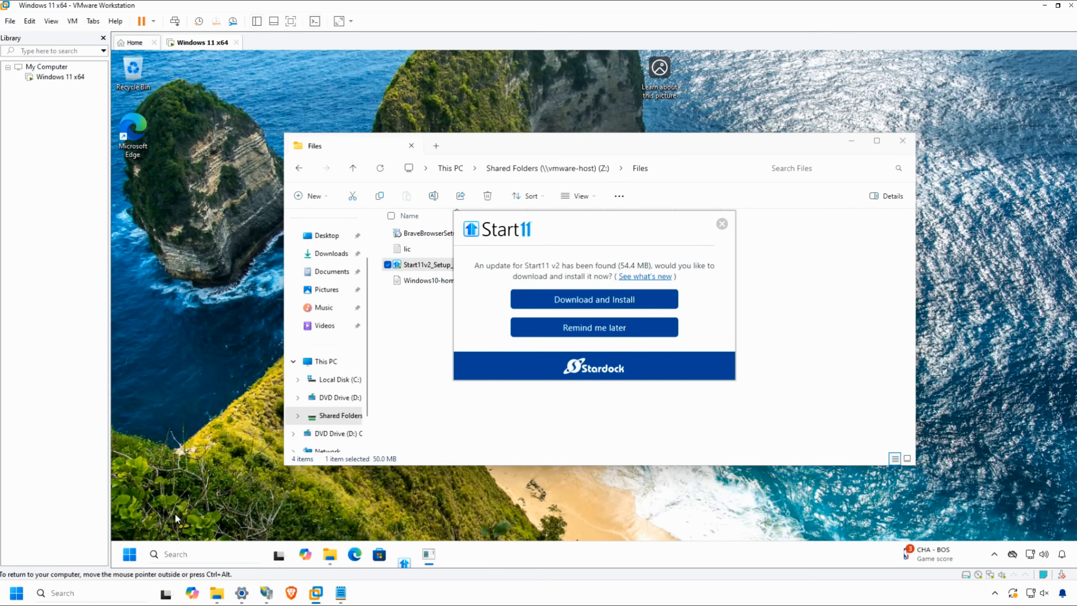
click(123, 561)
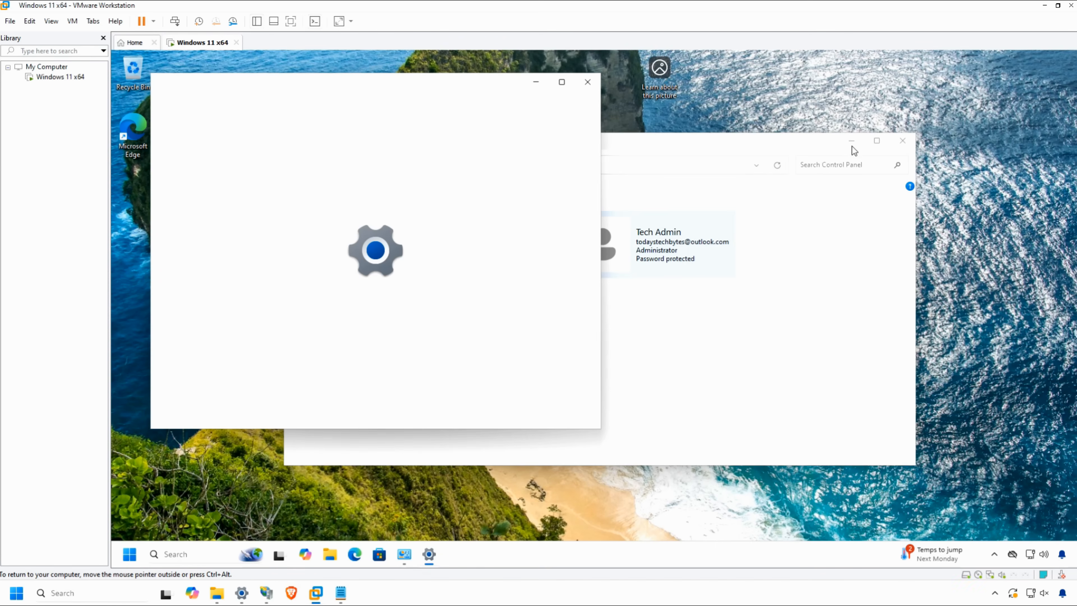
click(852, 141)
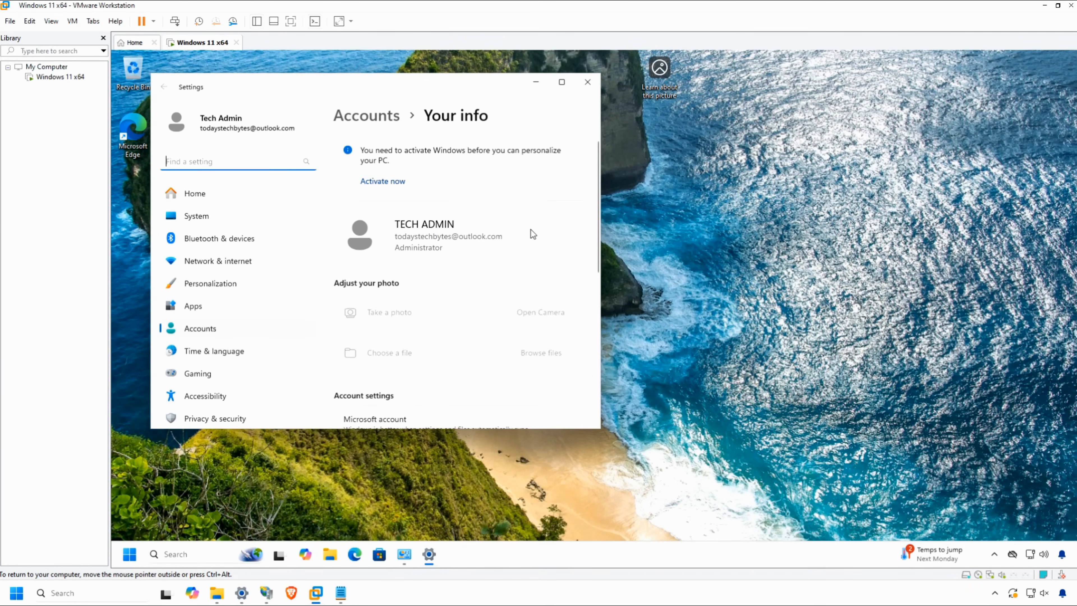
Start switching from the Microsoft account to a local account and verify the identity with the account PIN.
drag(597, 427, 629, 541)
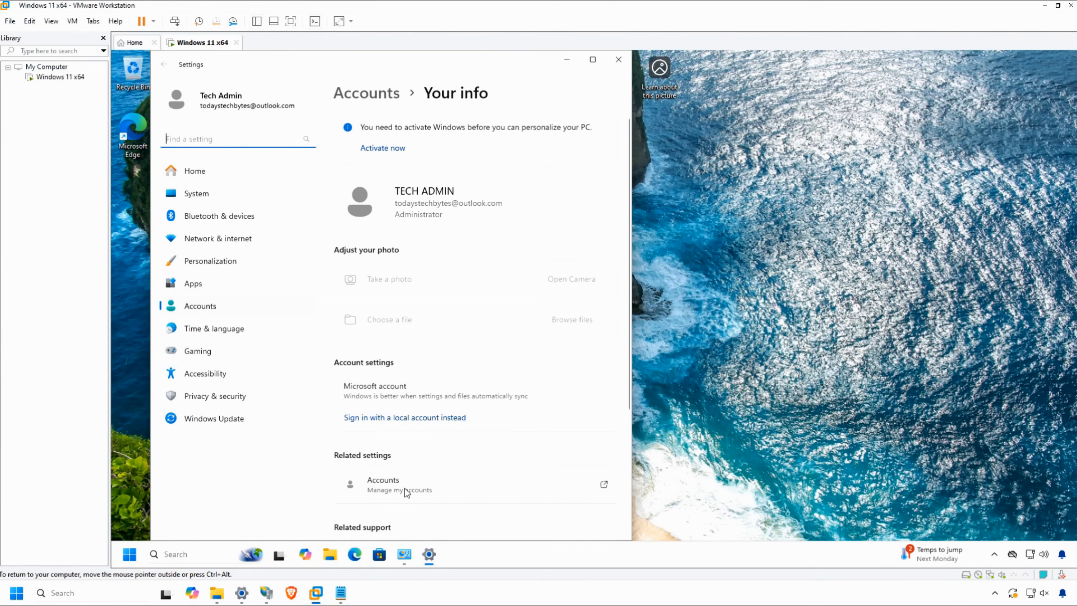
click(405, 418)
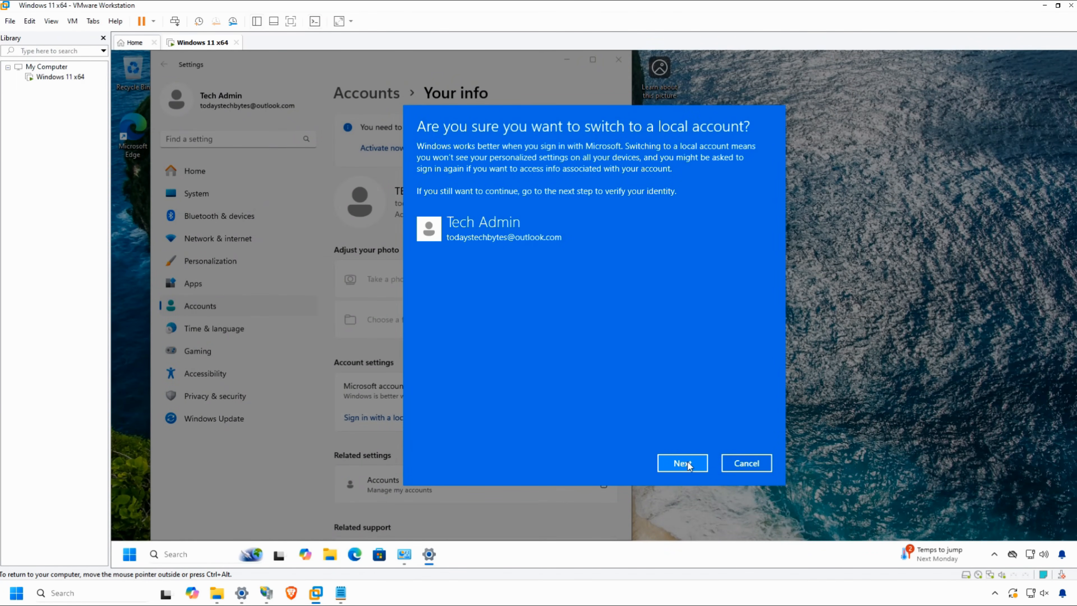
click(684, 465)
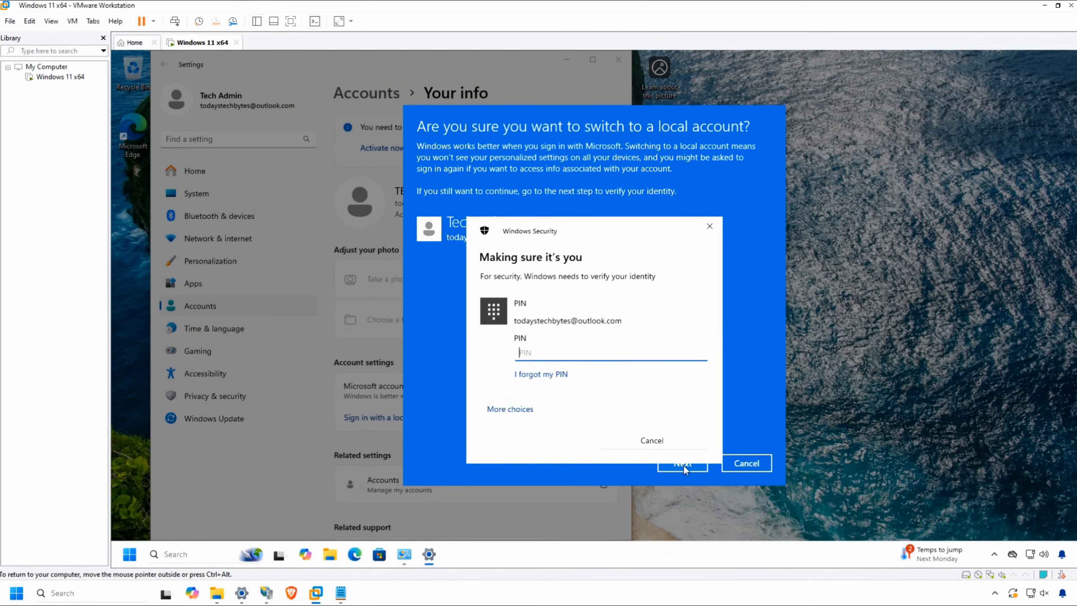
text(1234)
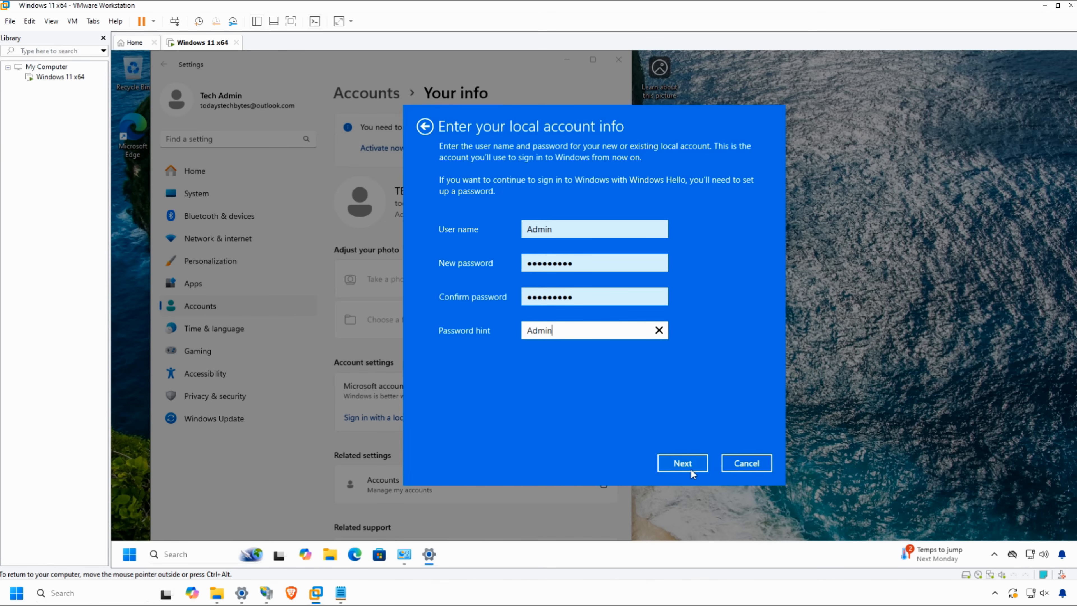
Complete the switch to the local account Admin with its password and hint, signing out and back in with the account password.
click(704, 463)
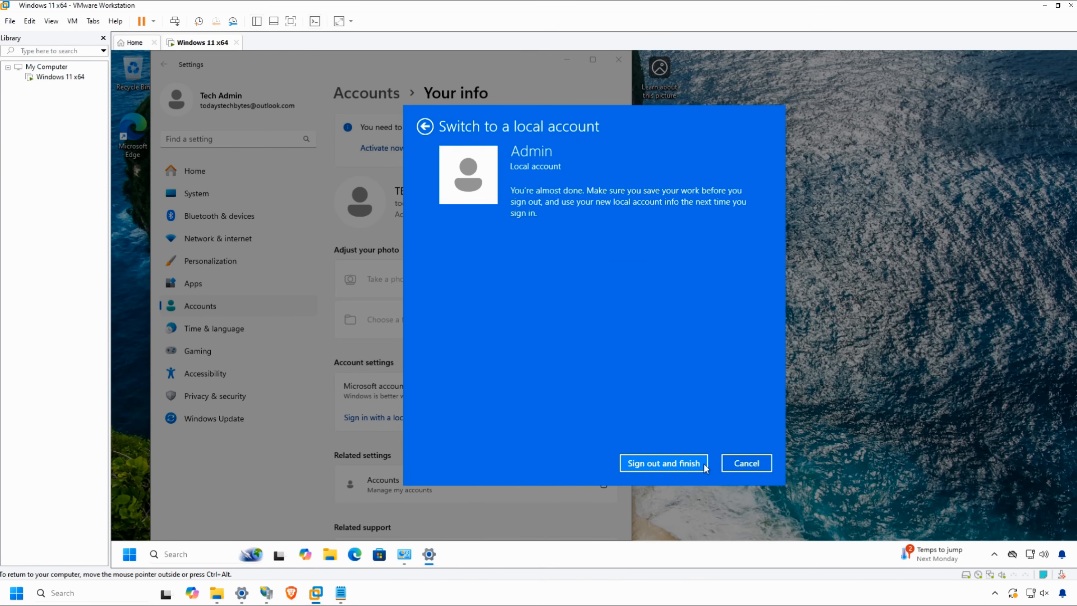
click(680, 465)
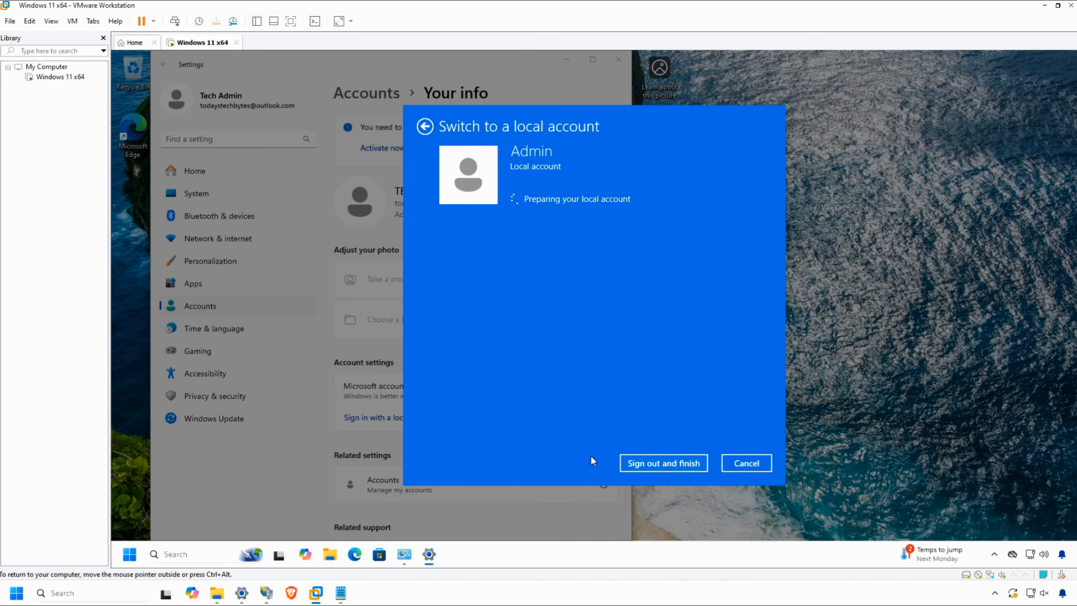
text(••••)
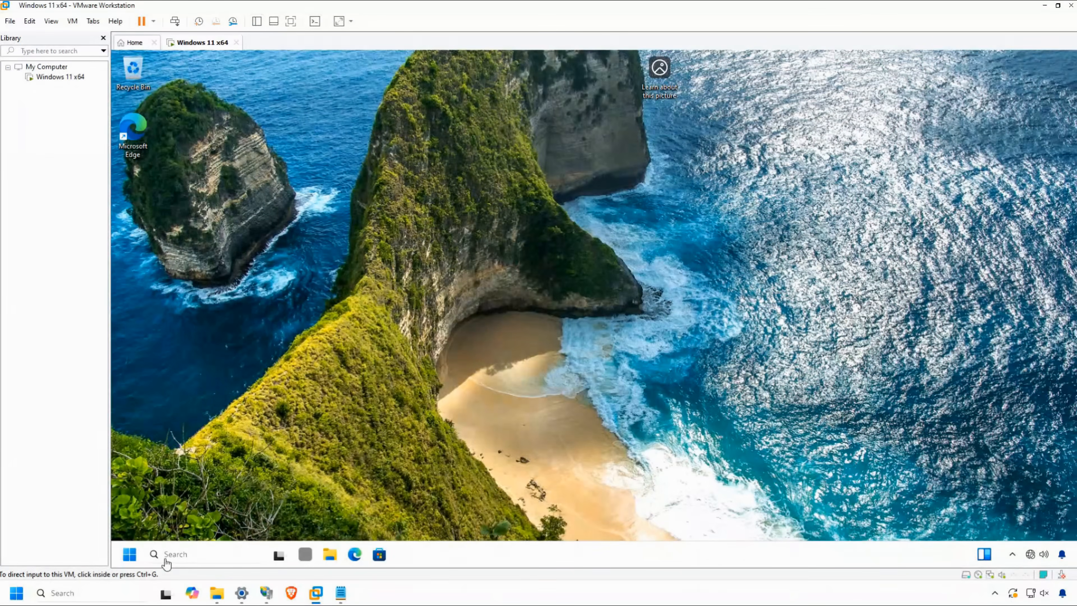
Open the account sign-in options in Settings and start setting up a Windows Hello PIN.
click(138, 557)
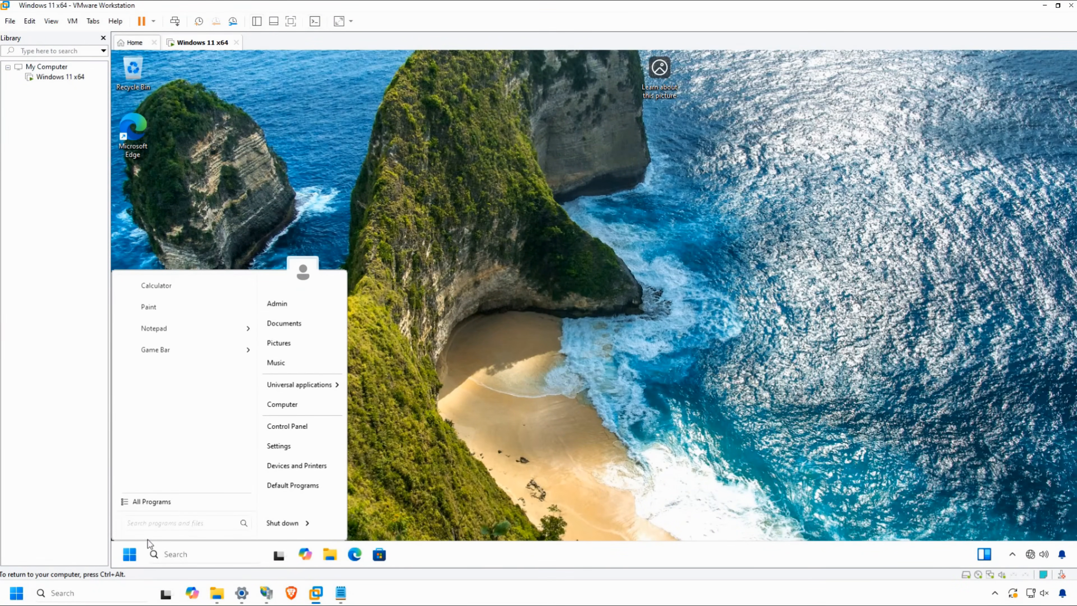
click(290, 426)
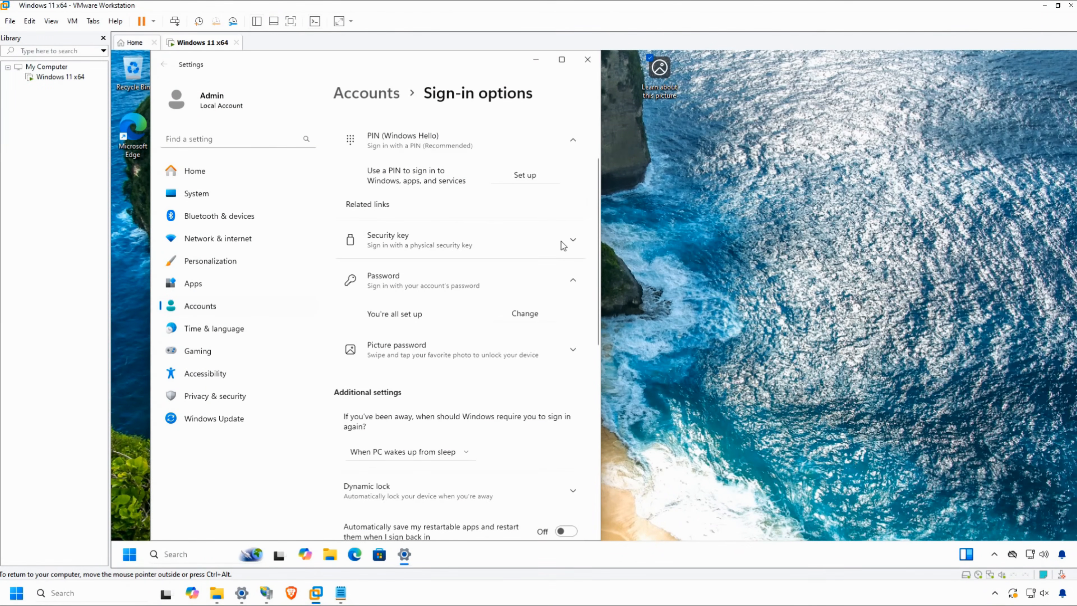
click(535, 177)
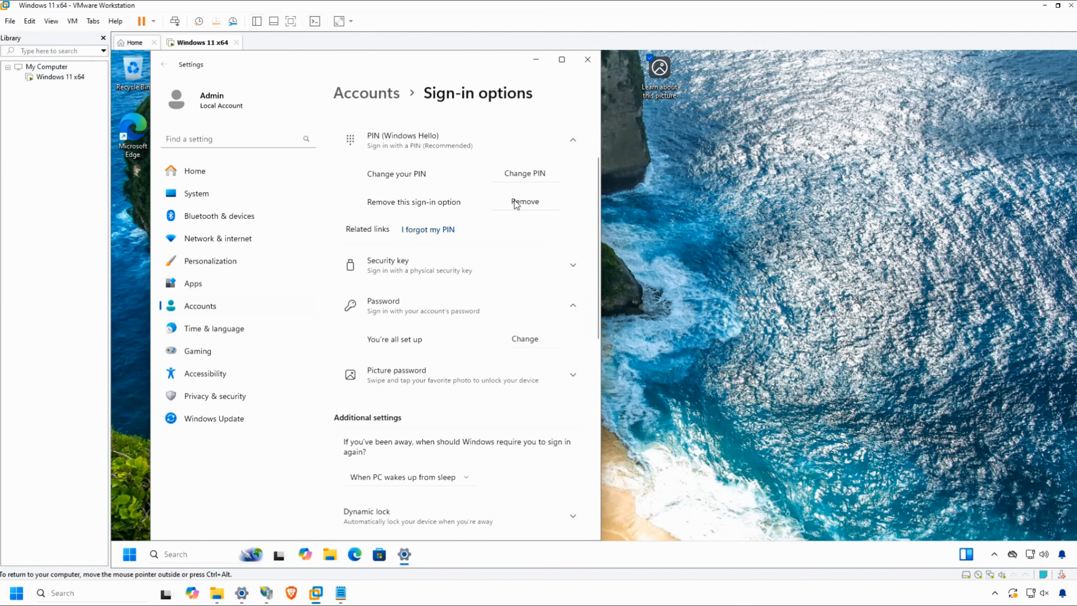
Remove the Windows Hello PIN sign-in option and verify the removal with the account password.
click(514, 201)
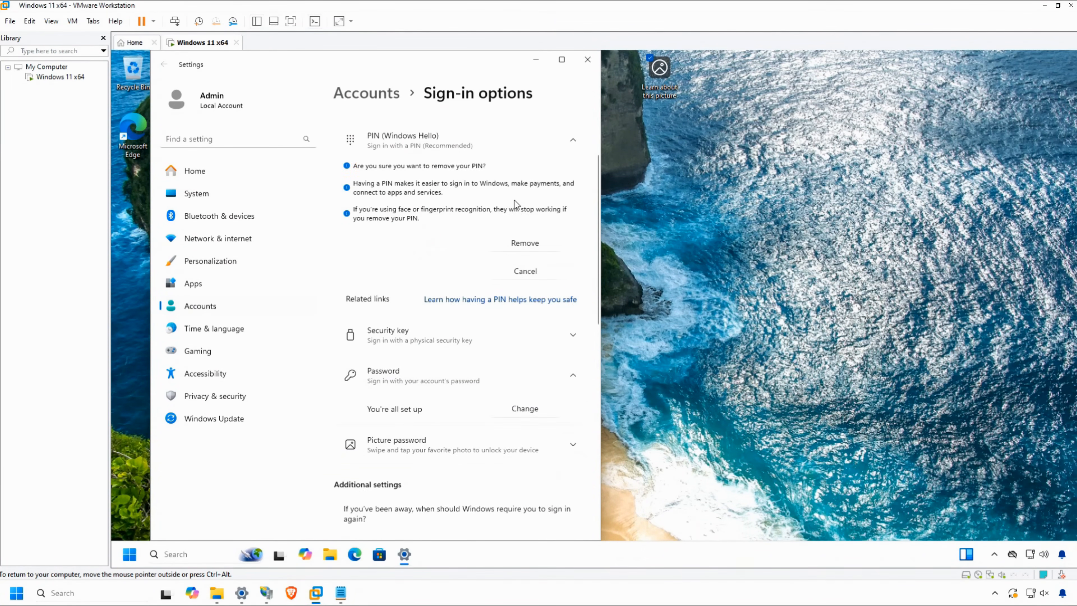
click(520, 242)
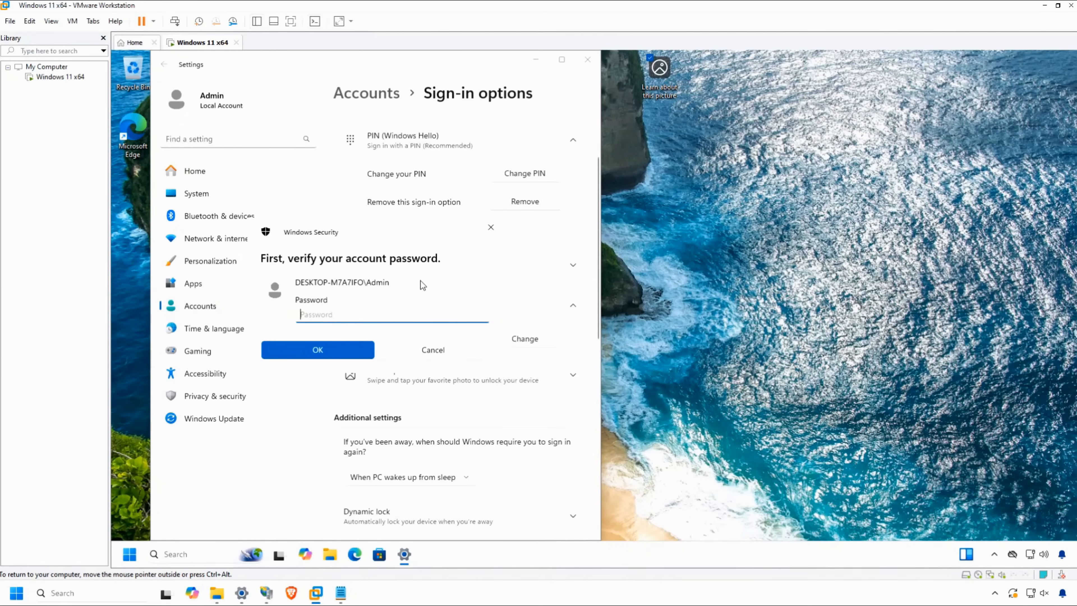
text(password1)
click(297, 344)
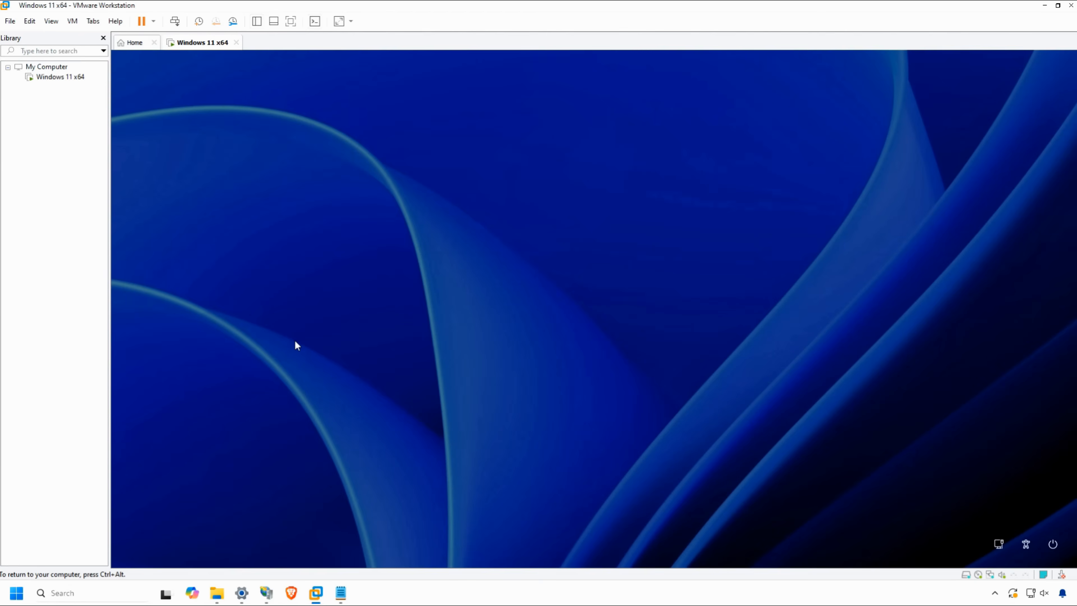
Sign in to the local Admin account with the account password and close the Settings window.
text(password1)
click(667, 343)
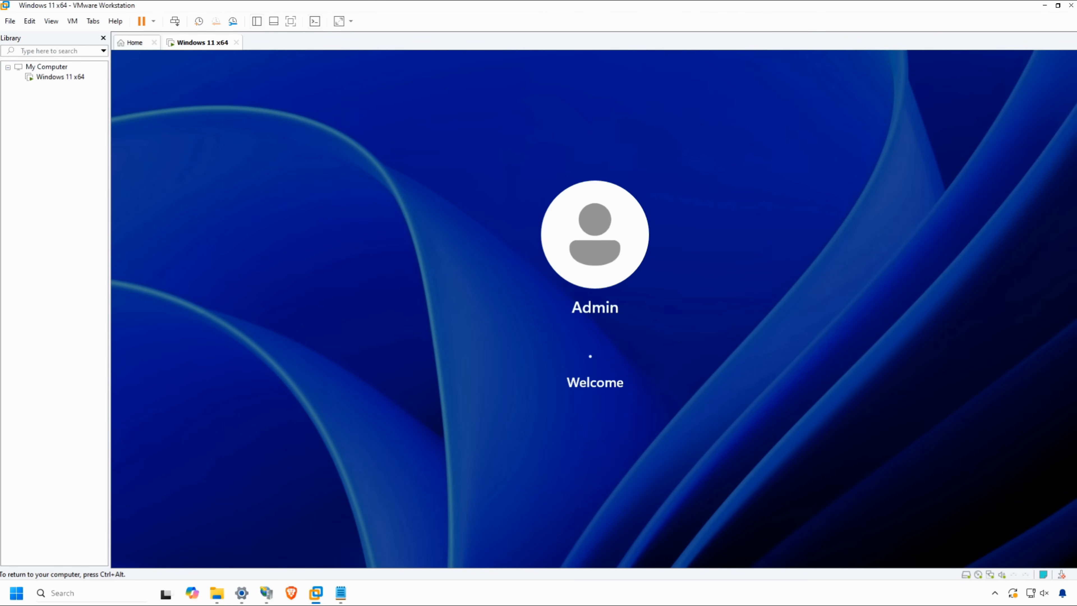
click(586, 59)
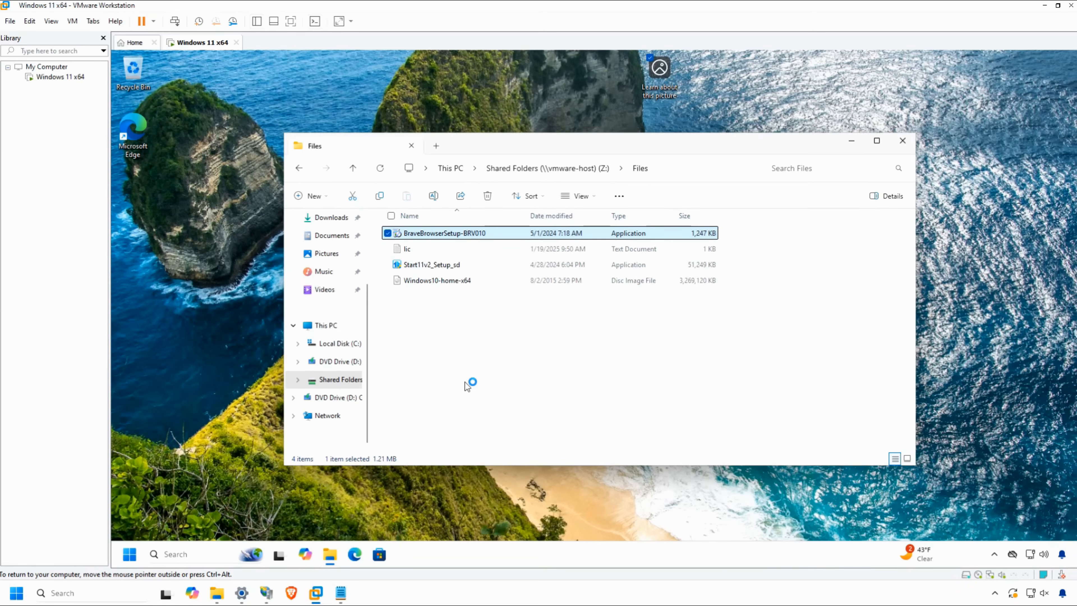
Install the Brave browser, set it as the default browser, and close the default apps settings.
key(Return)
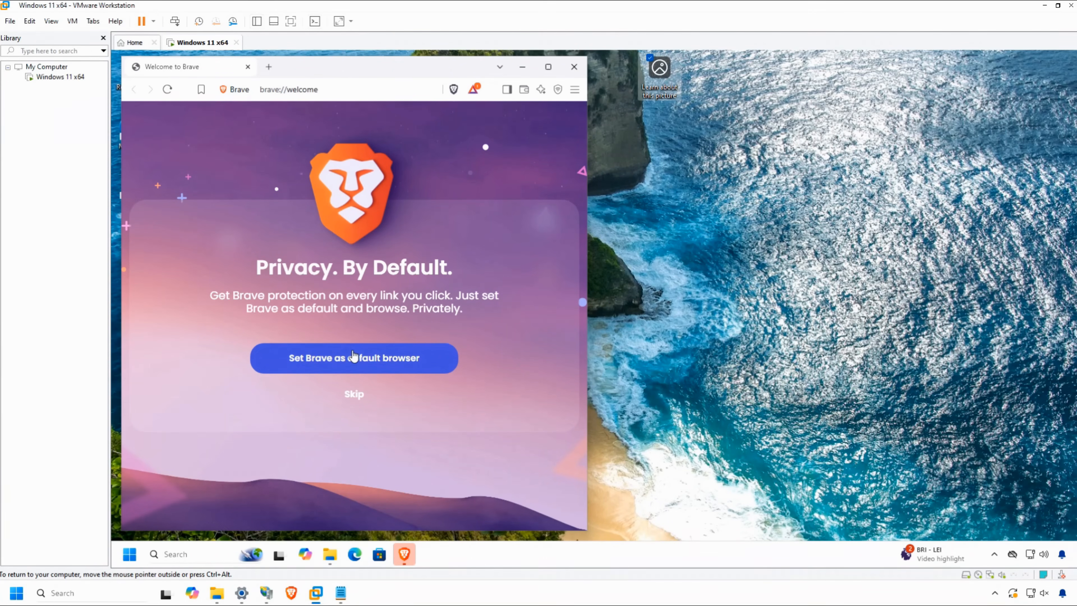
click(353, 357)
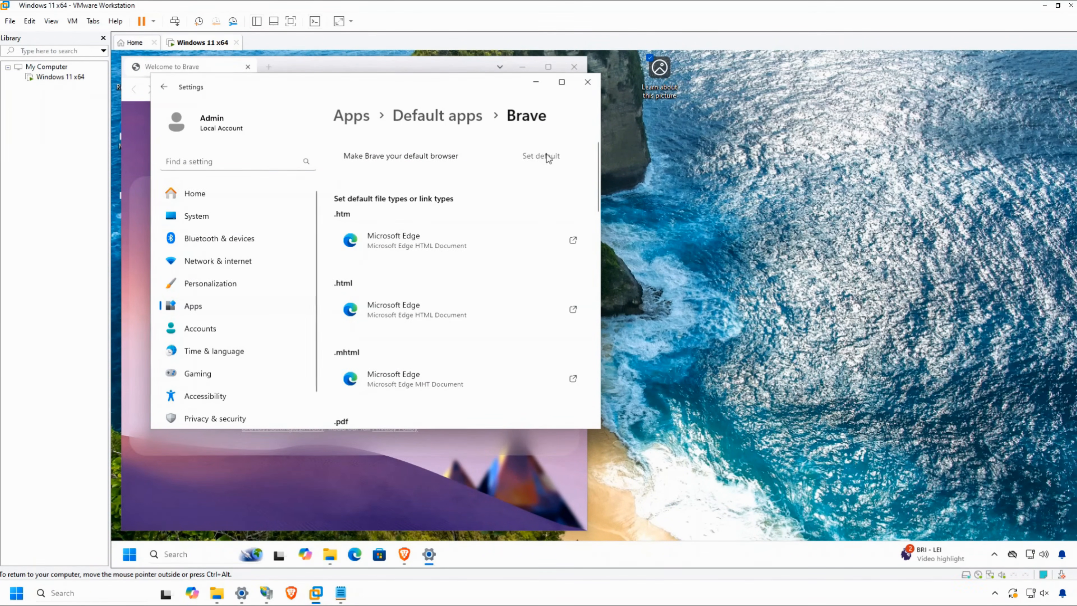
click(546, 155)
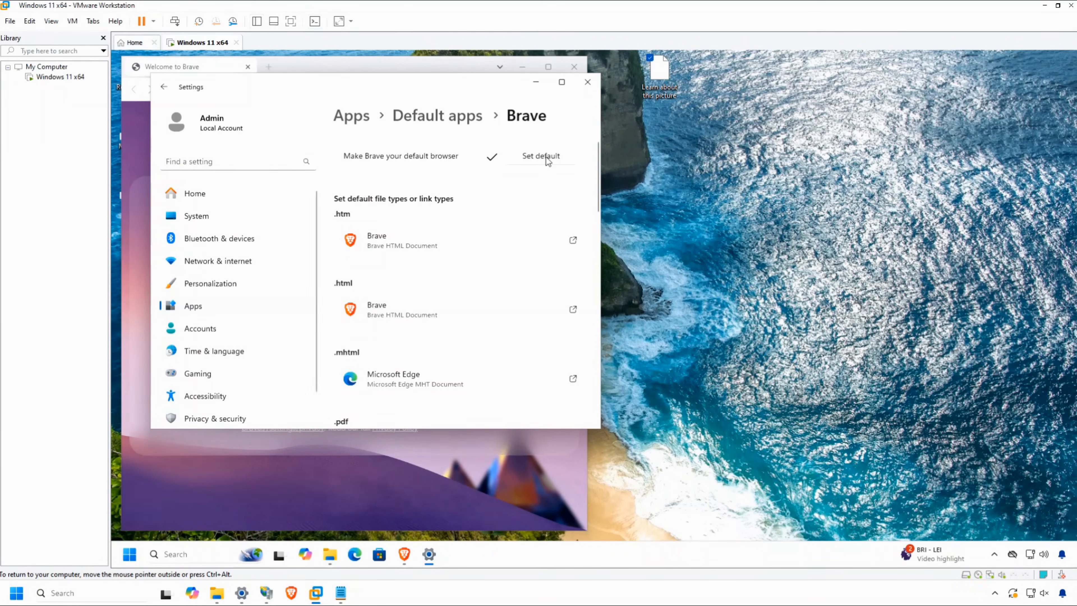
click(590, 84)
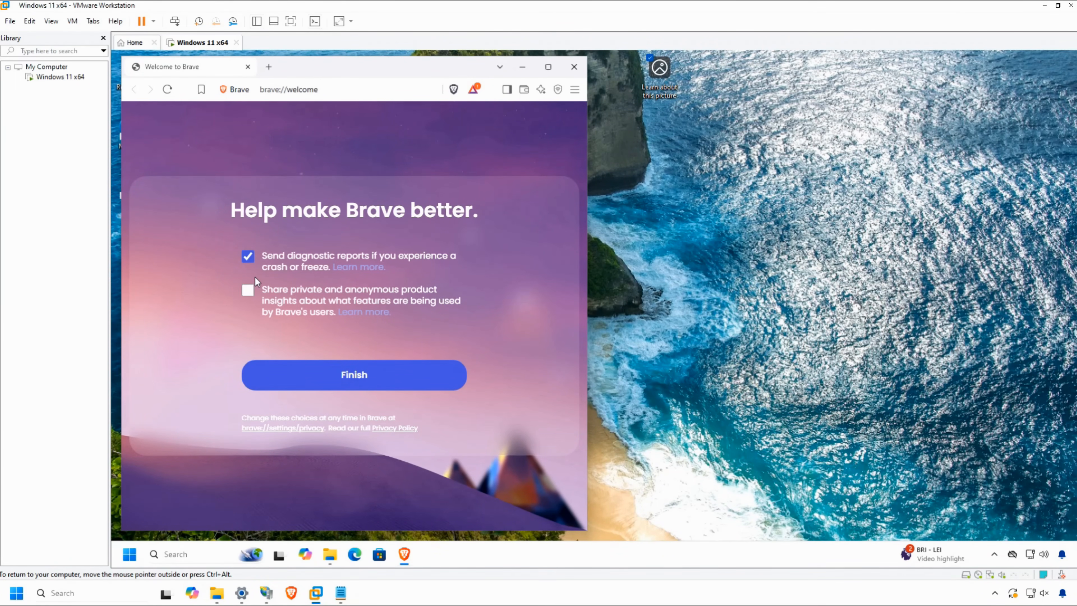
Turn off sending diagnostic reports in Brave's welcome setup and finish it.
click(248, 256)
click(288, 384)
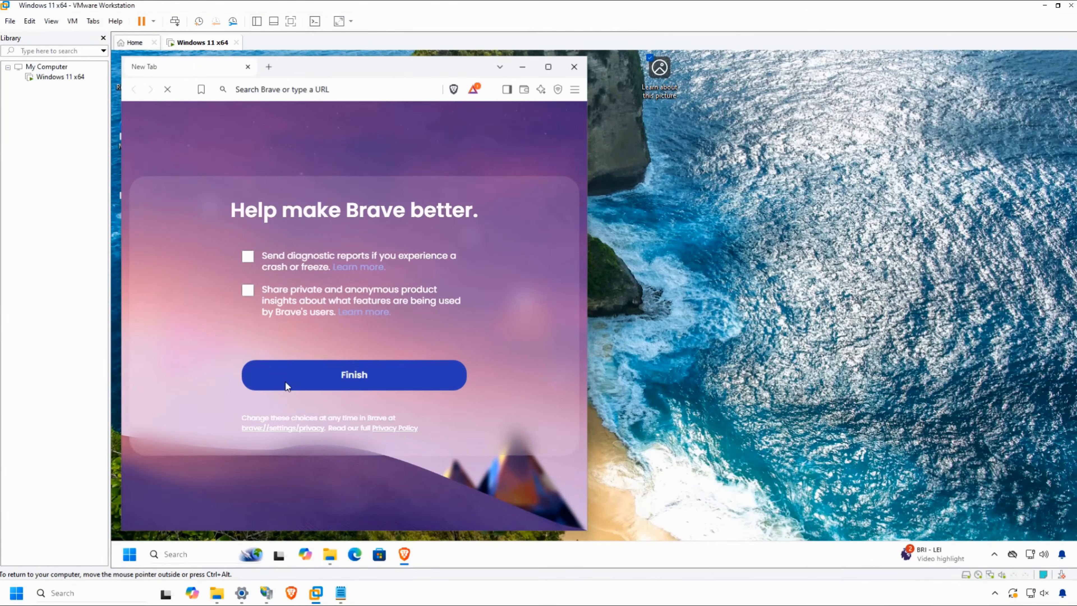
click(248, 66)
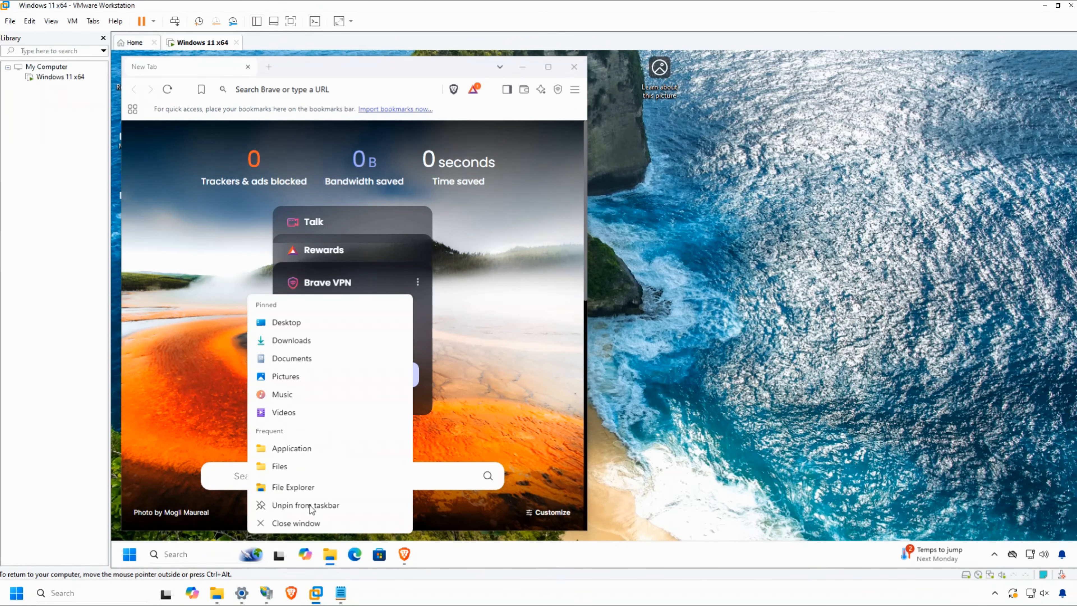
Pin File Explorer to the Start11 Start menu from the list of all programs.
right_click(287, 490)
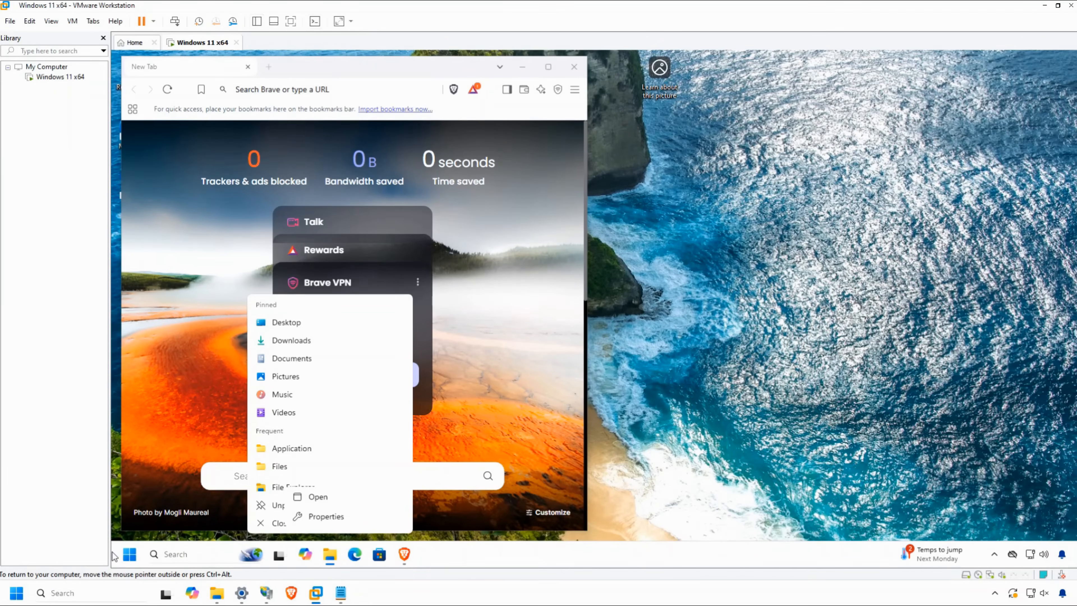
click(133, 555)
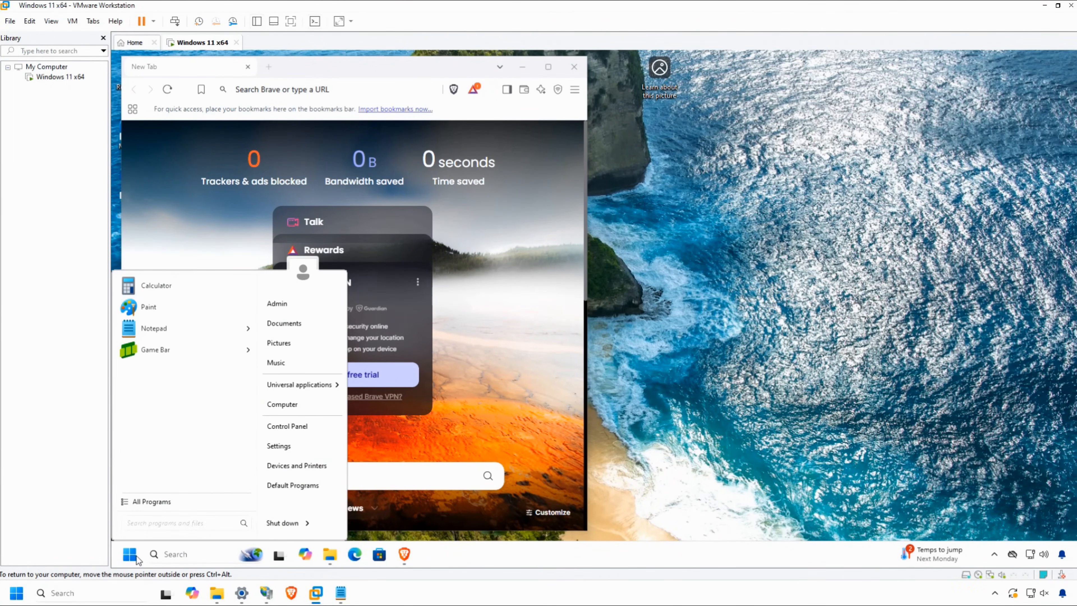
click(140, 501)
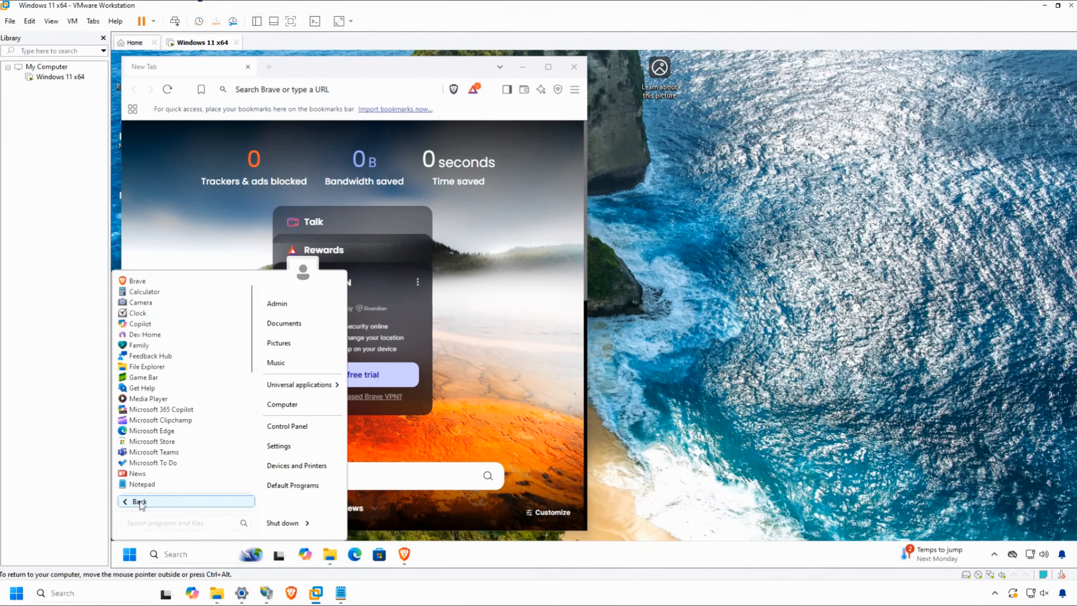
right_click(154, 368)
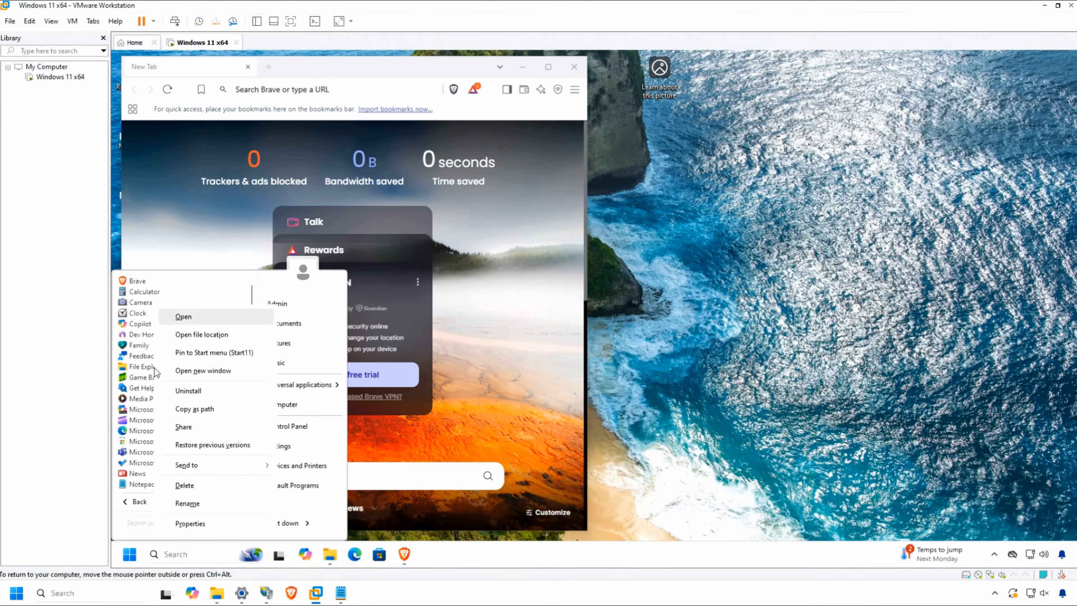
click(200, 356)
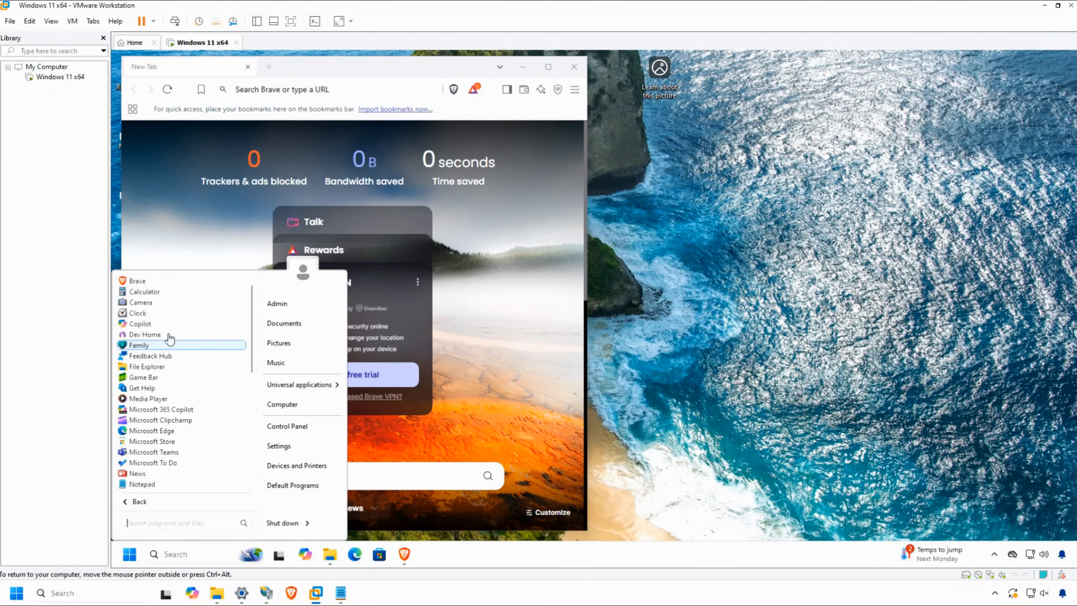
Pin Brave to the Start11 Start menu, and reopen the menu with the browser window closed.
right_click(147, 282)
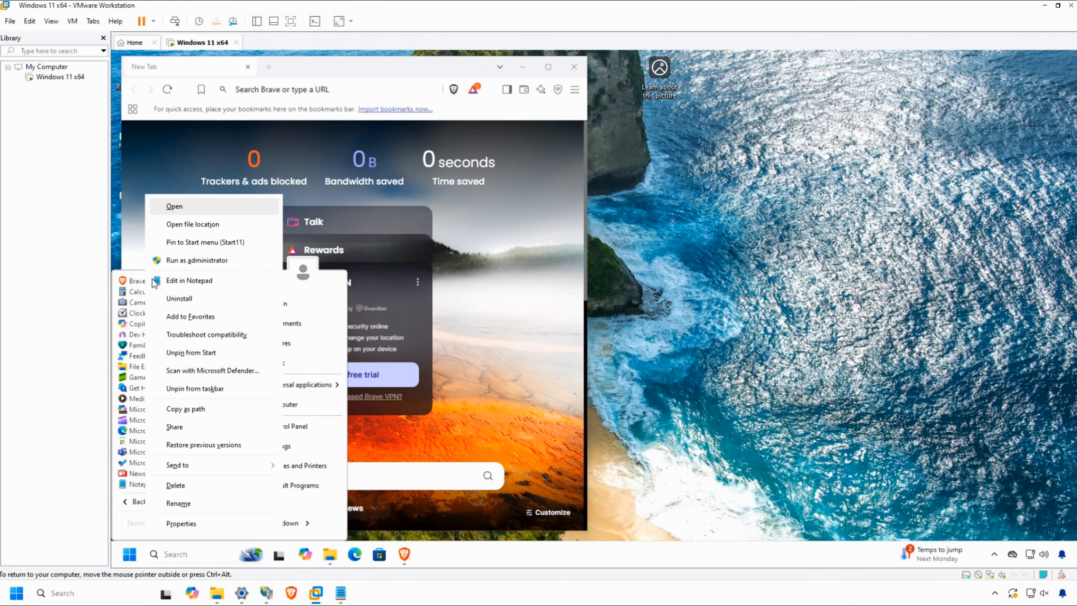
click(202, 245)
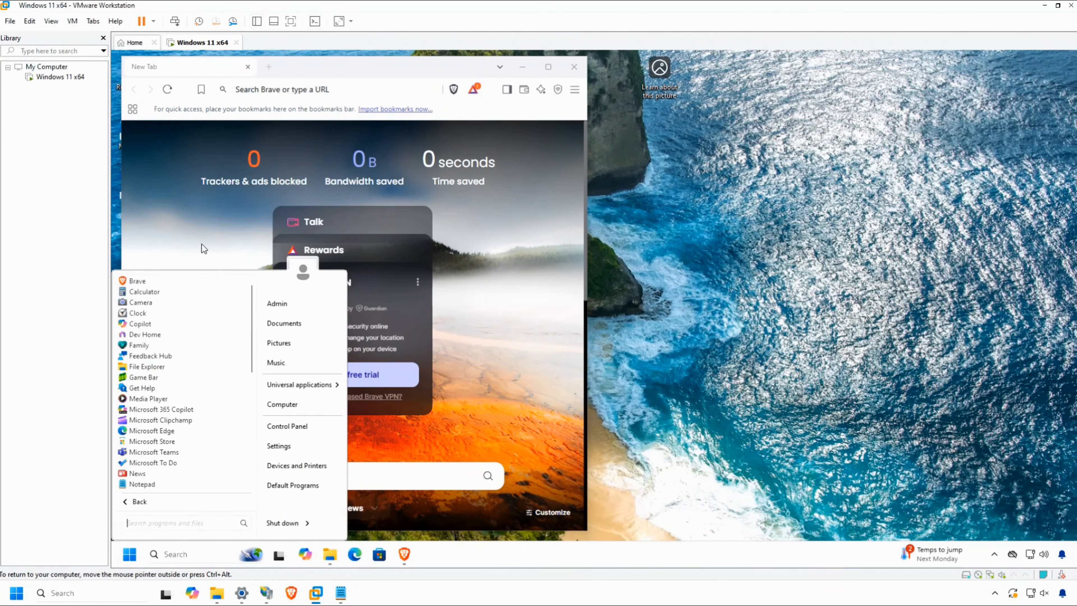
click(129, 564)
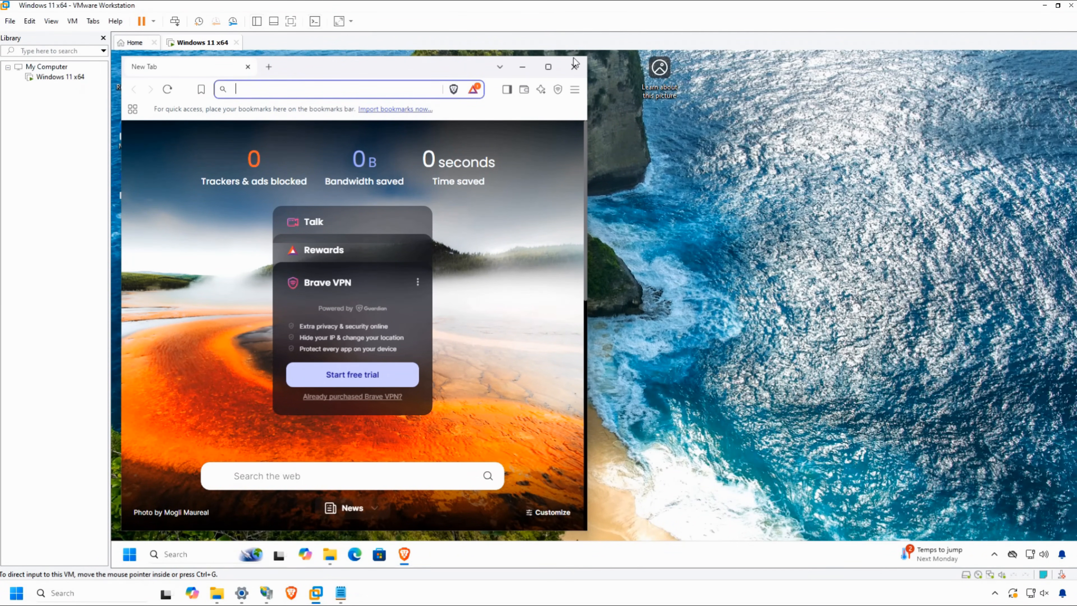
click(575, 67)
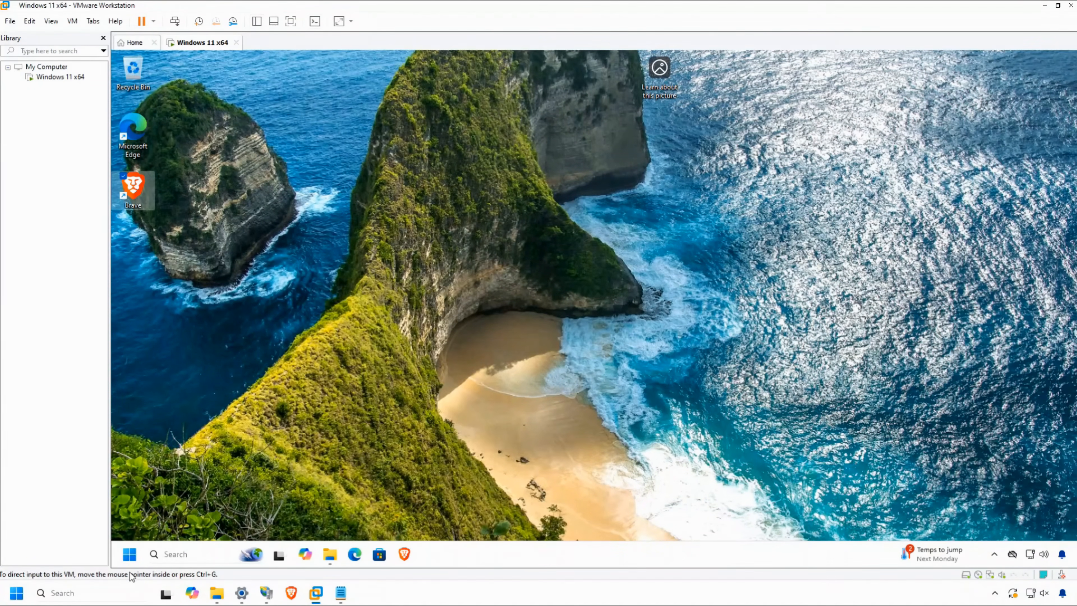
click(130, 554)
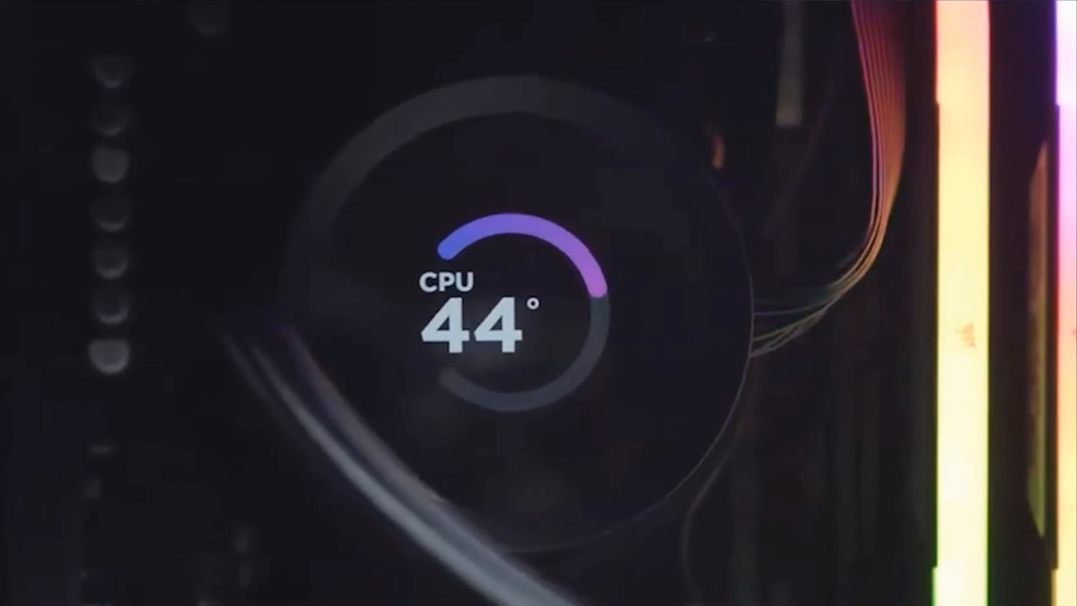